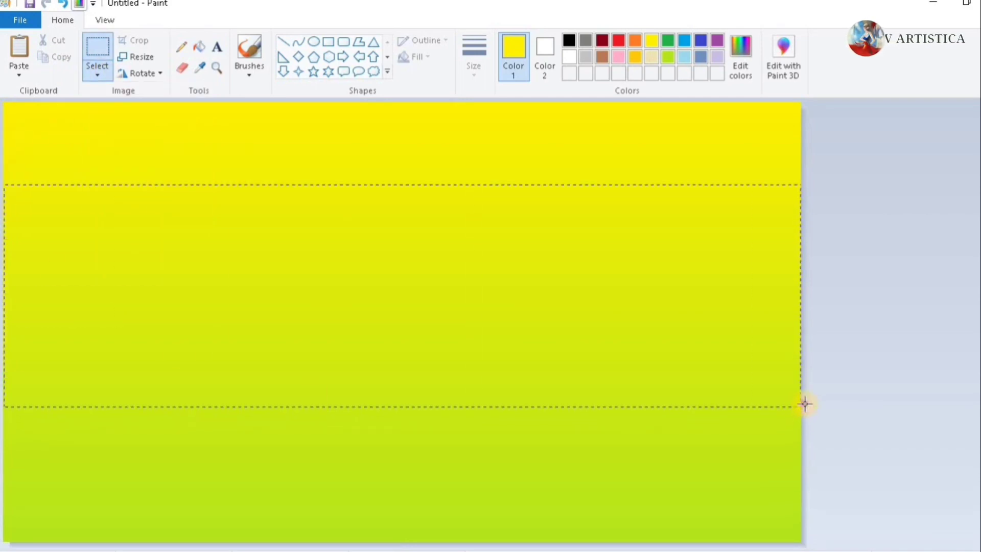
Cut the full-width middle band out of the yellow-green gradient and clear the rest of the canvas.
left_click_drag(809, 388, 809, 388)
left_click(55, 43)
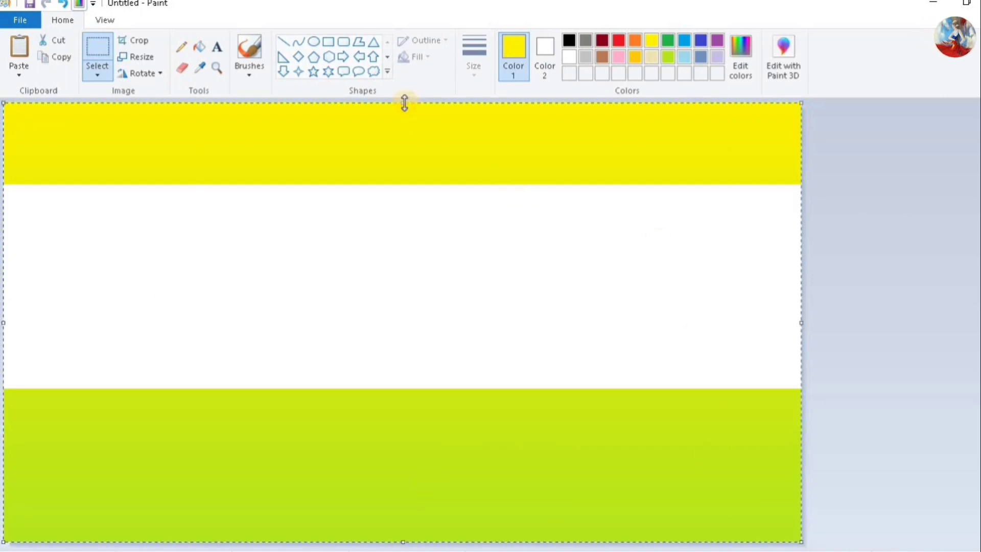
key("Delete")
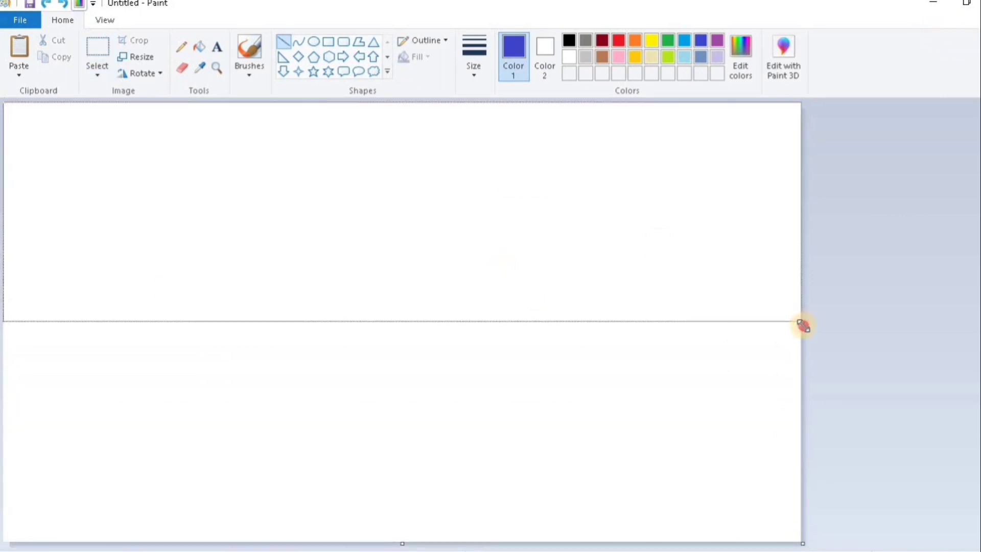
Shorten the canvas to about 1071 × 328 px and draw diagonal lines, green across the lower right and indigo across the upper left.
left_click_drag(803, 326, 805, 350)
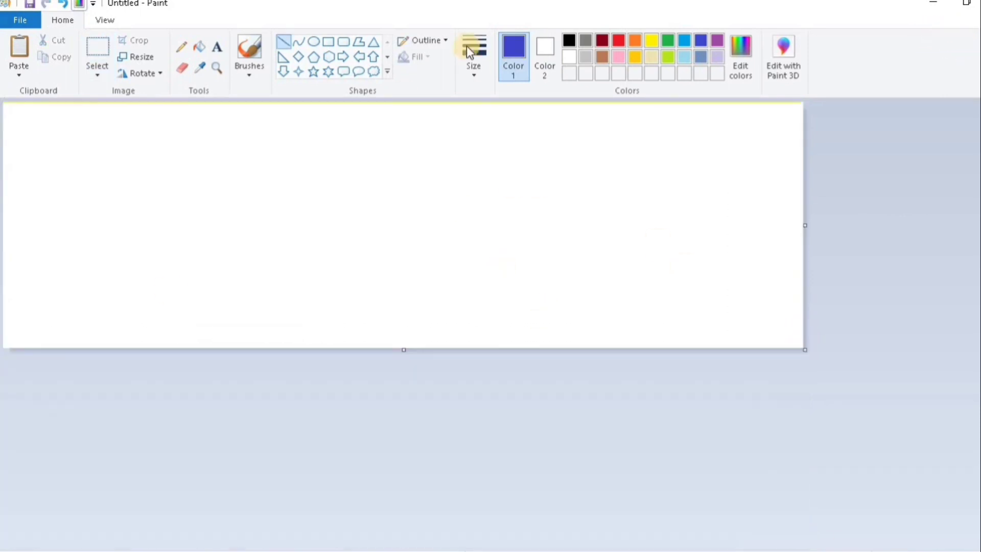
left_click_drag(265, 347, 812, 197)
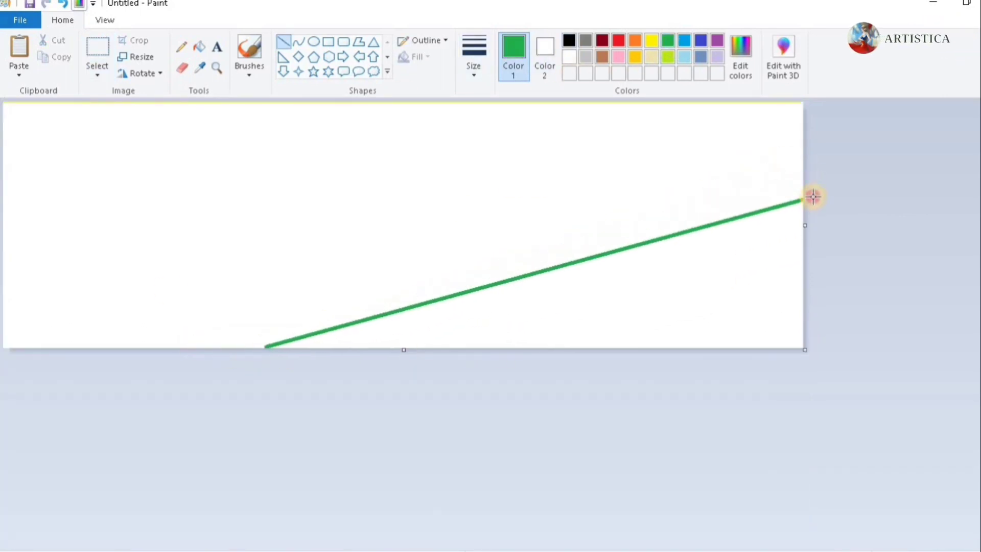
left_click_drag(610, 251, 534, 259)
left_click_drag(737, 204, 906, 136)
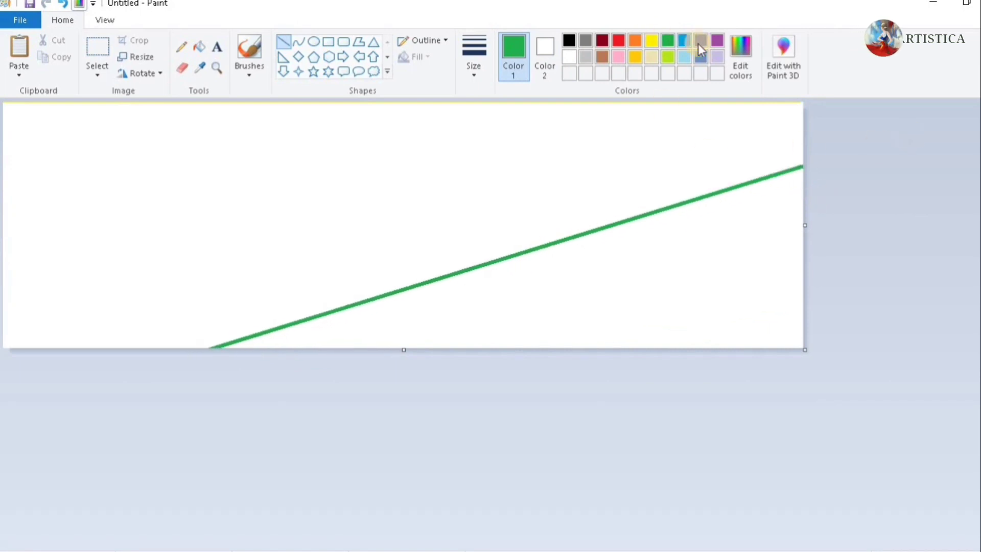
mouse_move(1, 270)
left_mouse_down()
mouse_move(594, 47)
mouse_move(602, 61)
left_mouse_up()
left_click_drag(431, 118, 428, 107)
Fill the upper-left corner with indigo and the area below the lower diagonal with green.
left_click(199, 47)
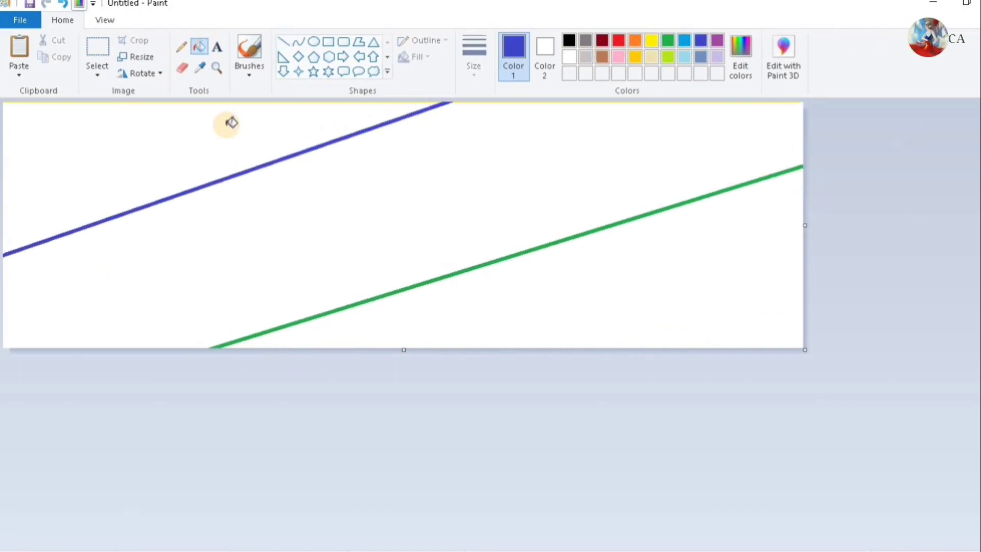
left_click(227, 125)
left_click(667, 40)
left_click(713, 207)
Blend the colours into a gradient by resizing the image to a sliver, then back to 1071 px wide without maintaining the aspect ratio.
left_click(135, 57)
left_click(162, 112)
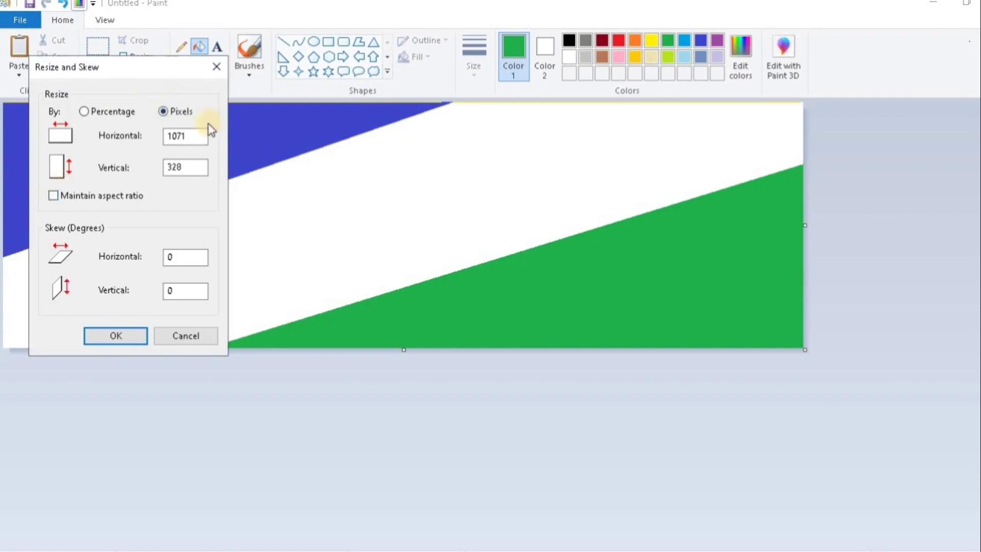
left_click(131, 338)
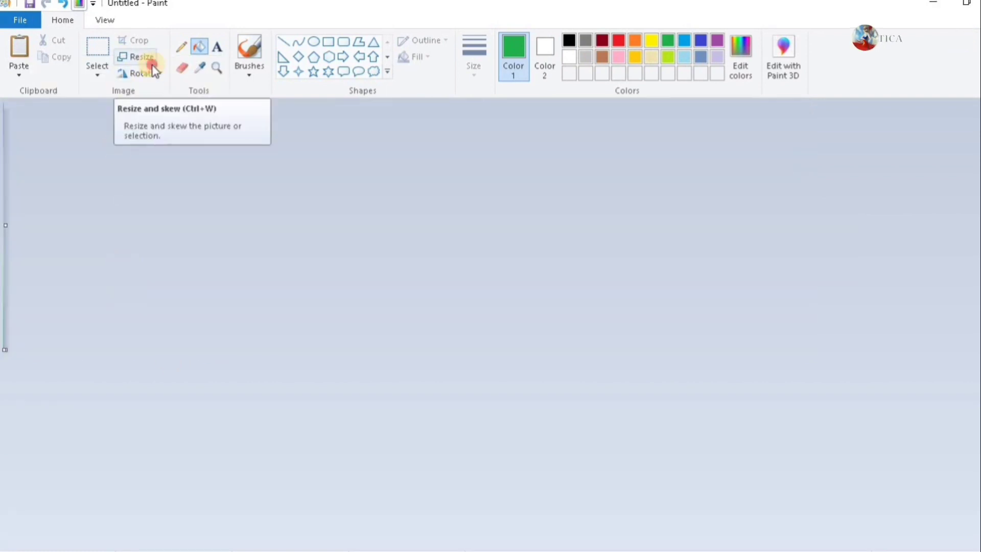
left_click(152, 65)
left_click(163, 112)
left_click(53, 196)
type("1071")
key("Return")
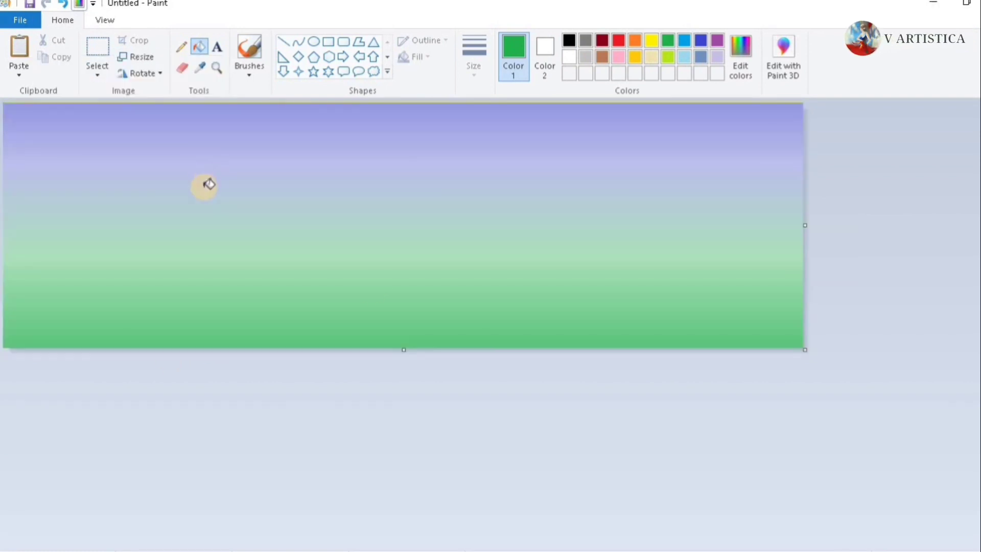
Extend the canvas downward and place the cut yellow-green band directly under the blue-green gradient, trimming the canvas to the band's width.
left_click_drag(805, 351, 807, 540)
key("ctrl+v")
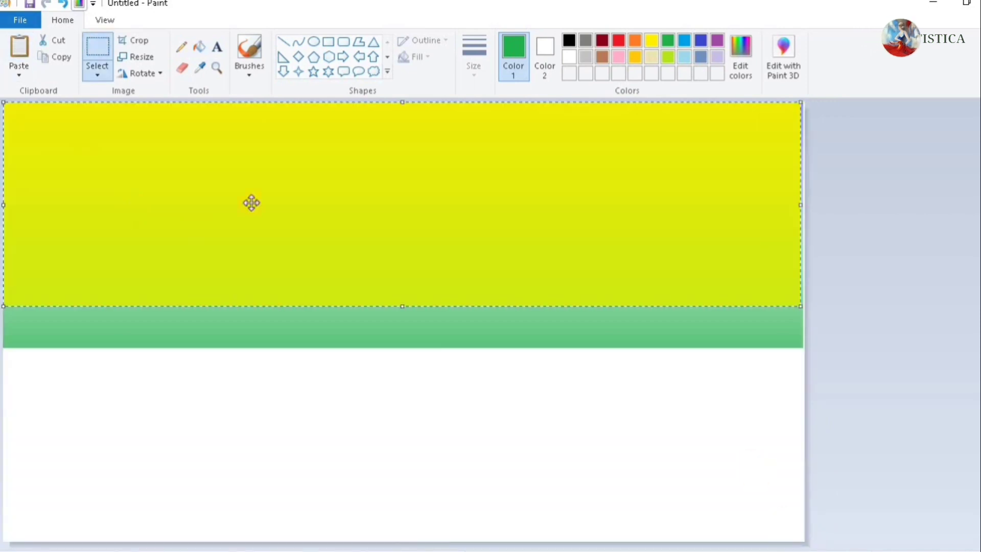
left_click_drag(628, 218, 629, 233)
key("Down")
key("Down")
key("Down")
key("Down")
key("Down")
key("Down")
key("Down")
key("Down")
key("Down")
key("Down")
key("Down")
key("Down")
key("Down")
key("Down")
key("Down")
key("Down")
key("Down")
key("Down")
key("Down")
key("Down")
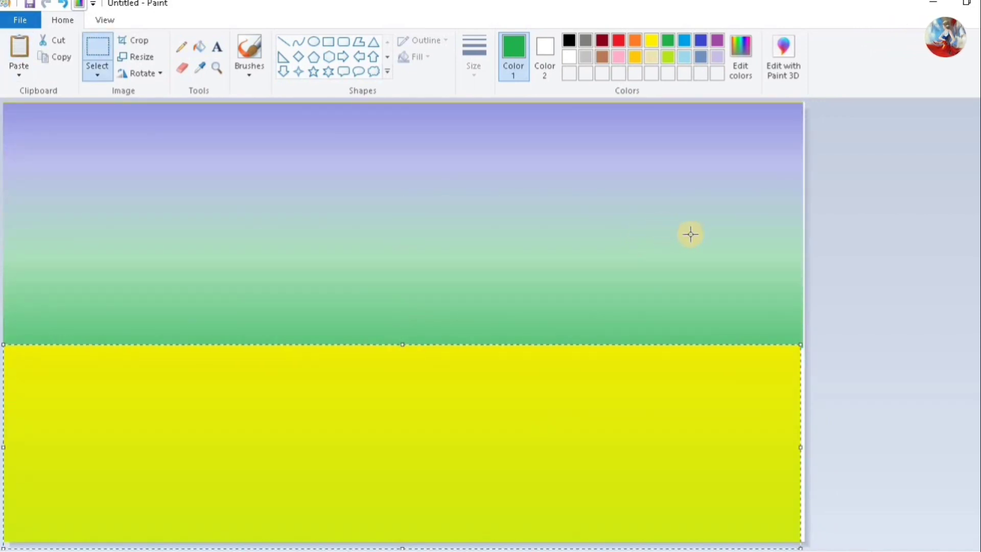
left_click(689, 234)
left_click_drag(812, 544, 800, 543)
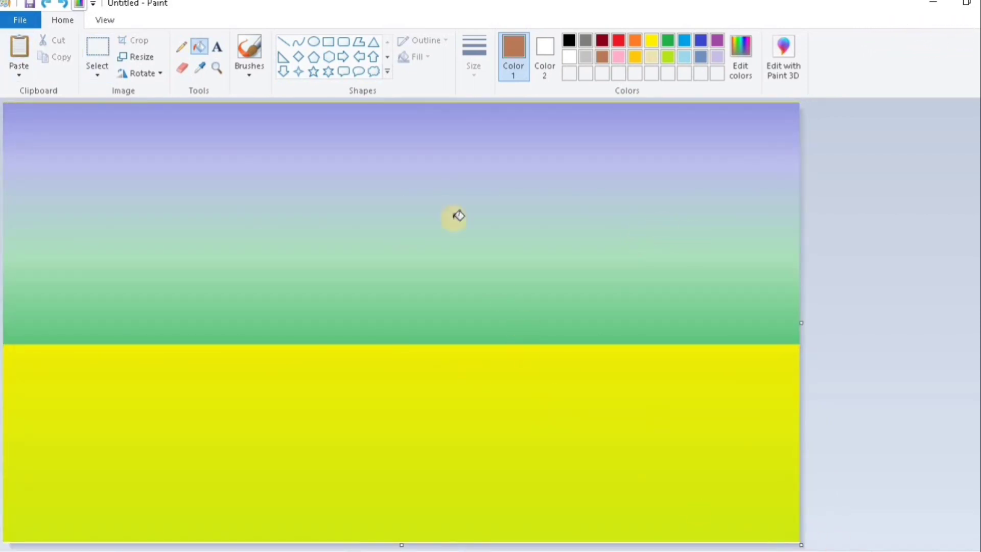
Define a custom golden brown as Color 2, with black as Color 1.
left_click(603, 56)
left_click(740, 56)
left_click_drag(669, 255, 670, 267)
left_click_drag(521, 270, 528, 265)
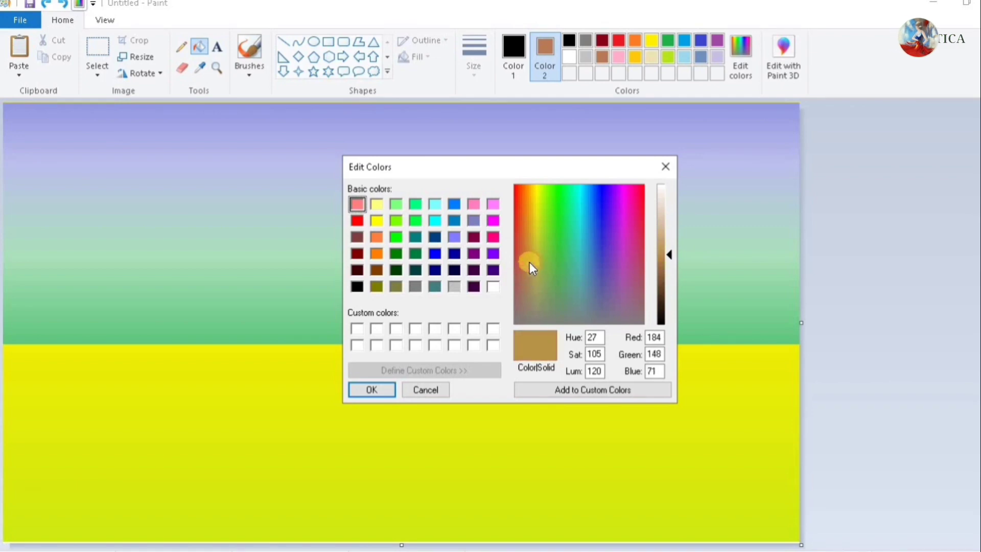
left_click(371, 389)
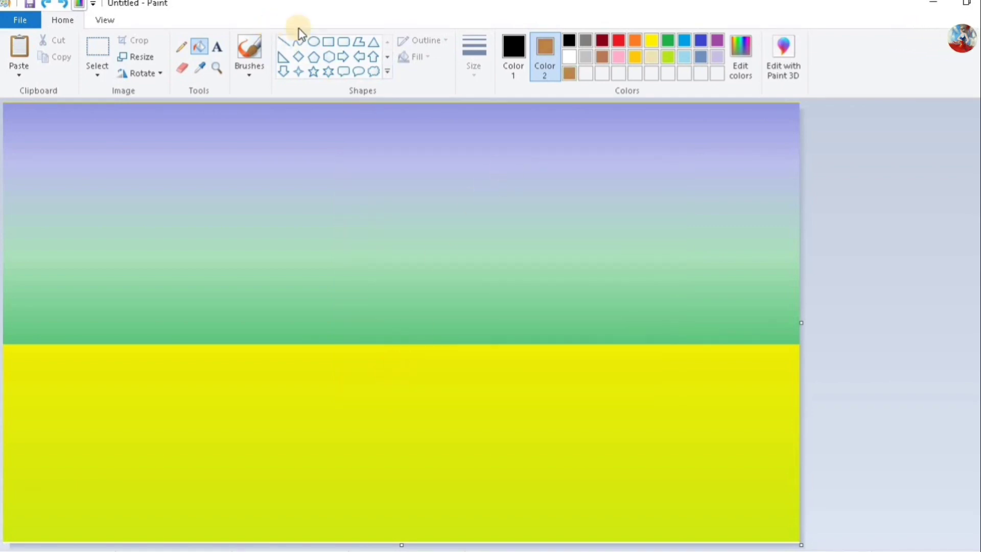
Draw a tall, narrow vertical rectangle as a pole from the sky into the yellow ground, with a black outline and solid brown fill.
left_click(328, 41)
left_click(420, 57)
left_click(432, 92)
left_click_drag(364, 223, 366, 463)
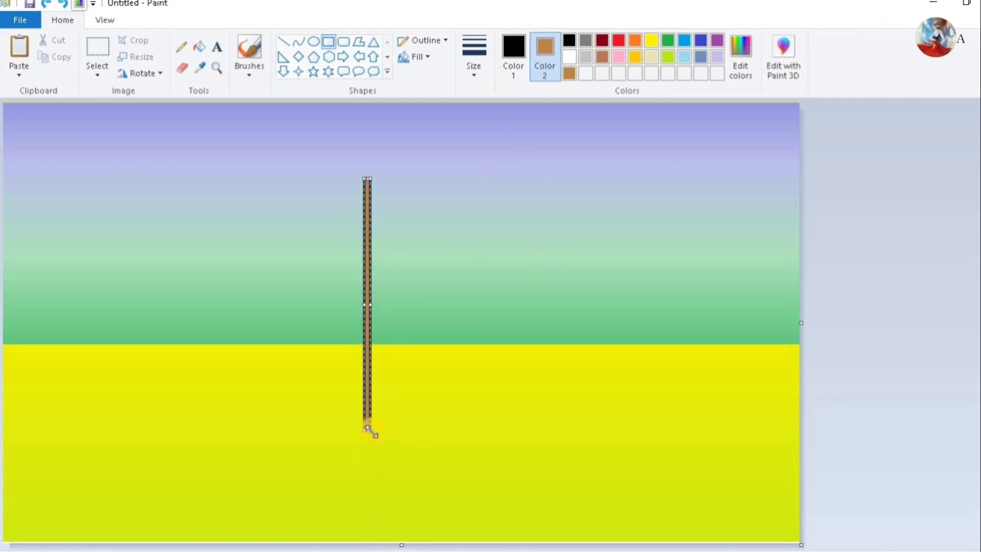
left_click_drag(367, 428, 367, 436)
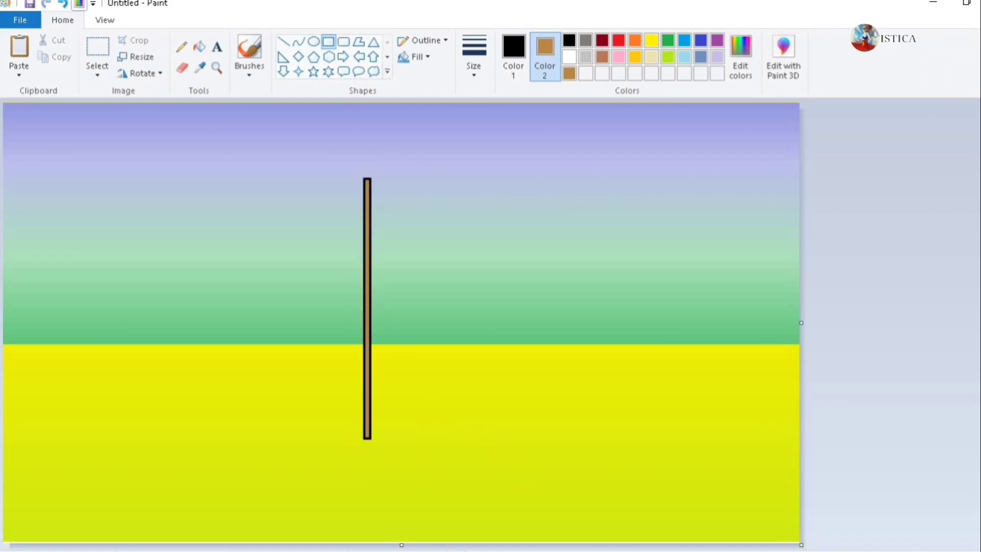
Set Color 2 to white and extend the canvas downward to leave a blank white area below the scene.
left_click_drag(801, 544, 802, 551)
key("ctrl+z")
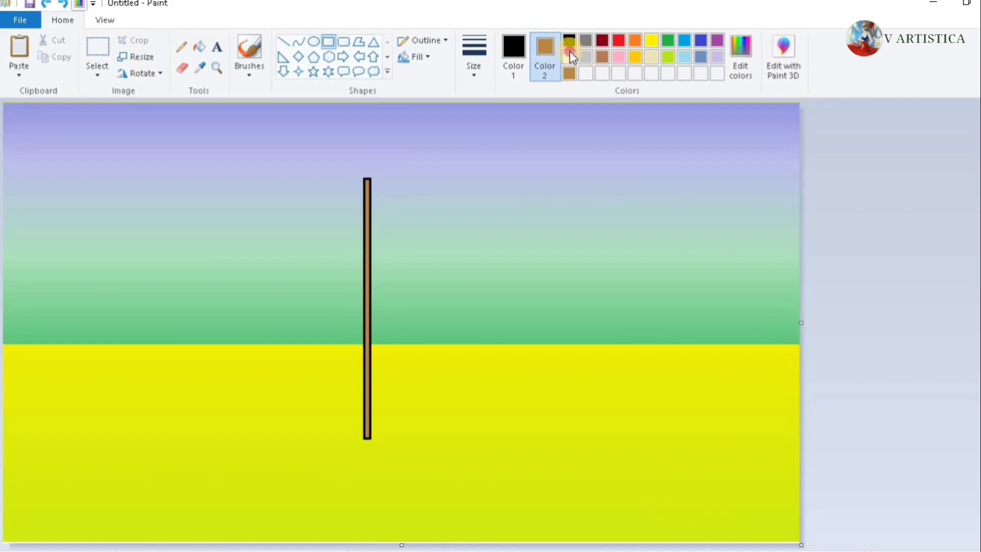
left_click(569, 57)
scroll(803, 545, "down", 2)
left_click_drag(203, 214, 201, 289)
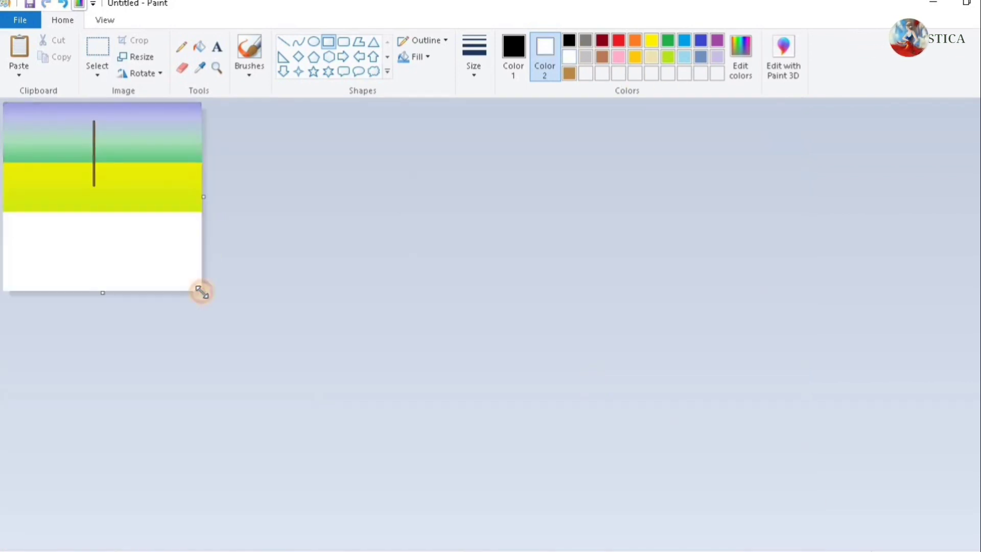
scroll(212, 281, "up", 2)
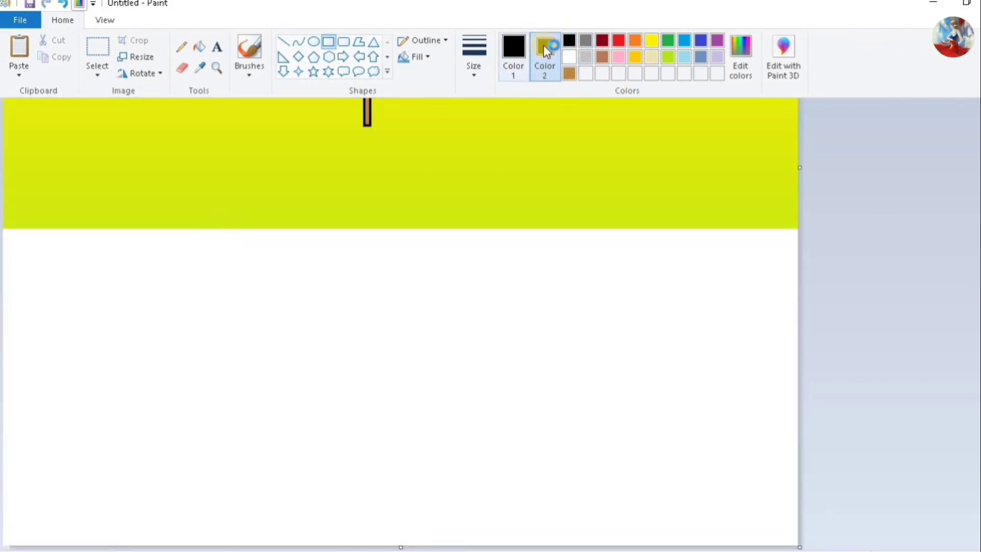
Draw a small black-outlined brick rectangle in the blank white area and fill it with brown.
mouse_move(195, 363)
left_mouse_down()
mouse_move(317, 405)
mouse_move(269, 398)
mouse_move(387, 153)
mouse_move(346, 318)
mouse_move(383, 127)
mouse_move(383, 178)
mouse_move(346, 348)
mouse_move(334, 322)
mouse_move(364, 337)
left_mouse_up()
left_click(416, 330)
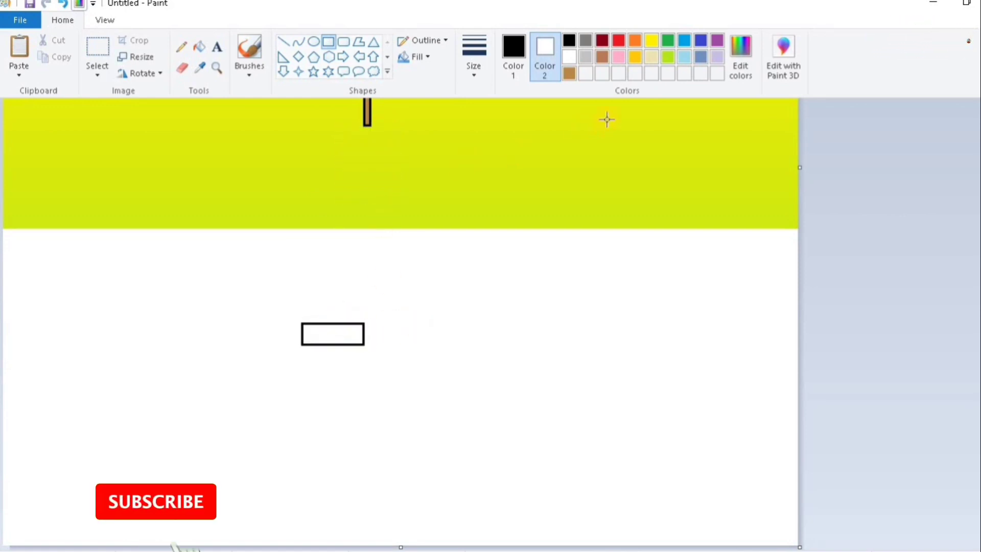
left_click(199, 47)
left_click(329, 333)
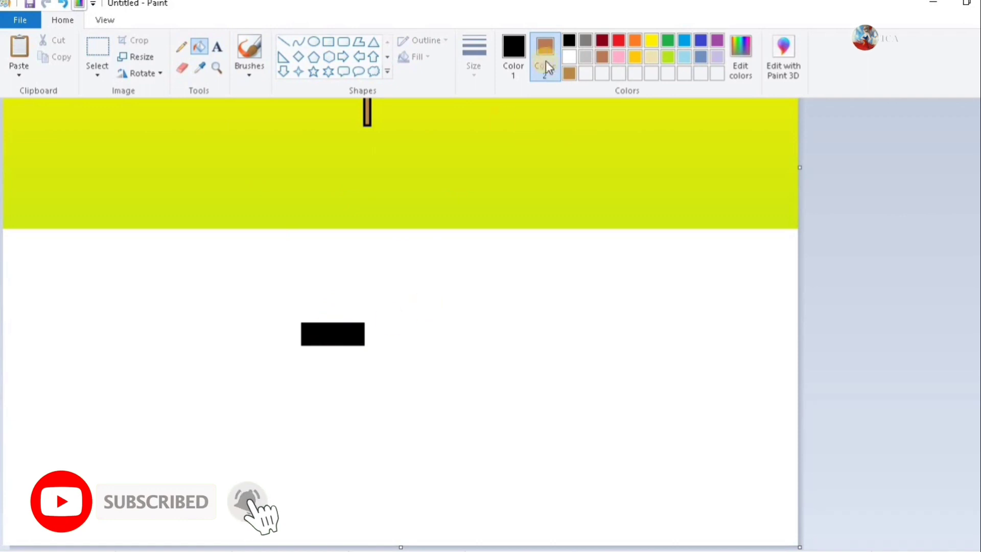
left_click(603, 56)
key("ctrl+z")
left_click(348, 333)
left_click(545, 57)
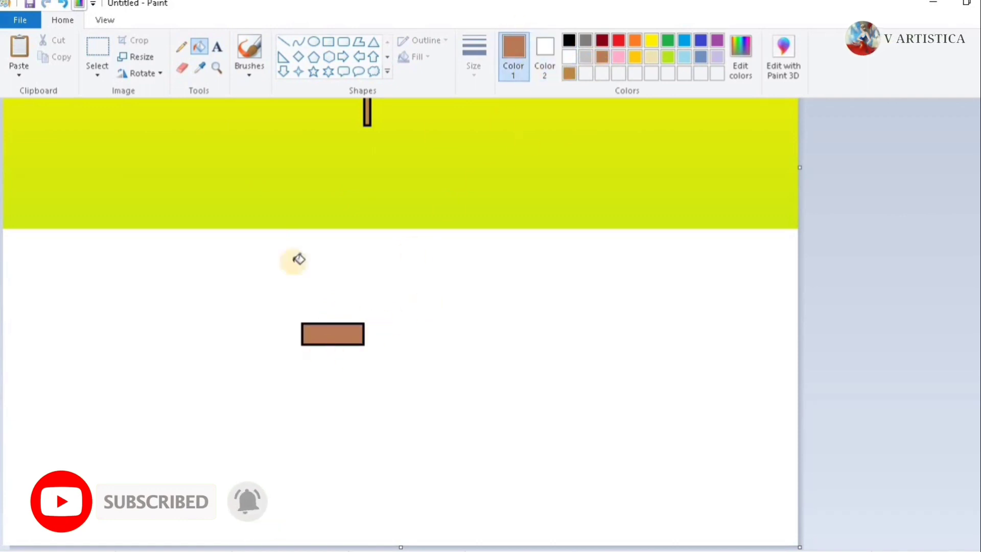
Copy the brick using a transparent rectangular selection and paste it centred at the foot of the pole.
left_click(97, 75)
left_click(153, 209)
left_click(97, 75)
left_click(149, 112)
left_click_drag(269, 310, 378, 357)
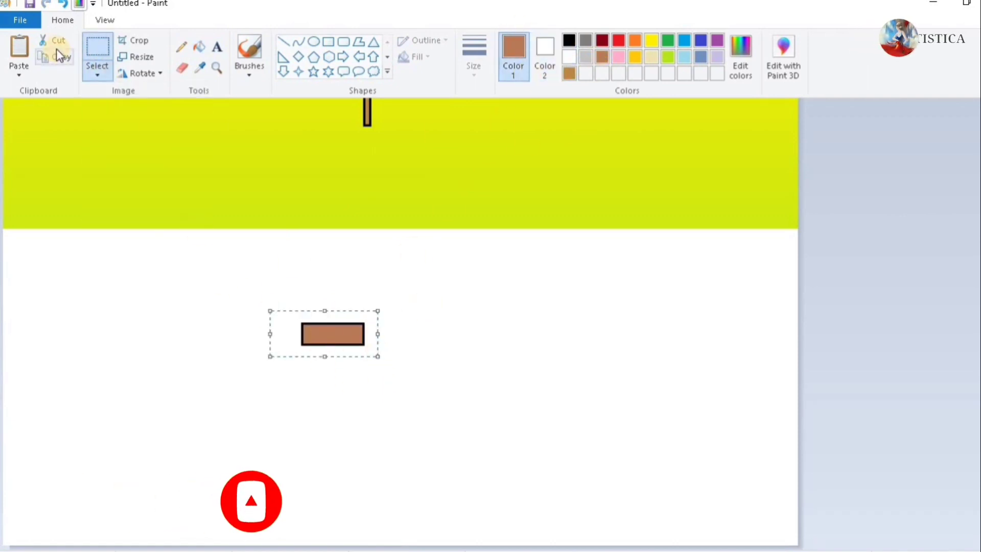
left_click(59, 54)
scroll(61, 20, "up", 6)
left_click(19, 50)
left_click_drag(59, 121, 360, 446)
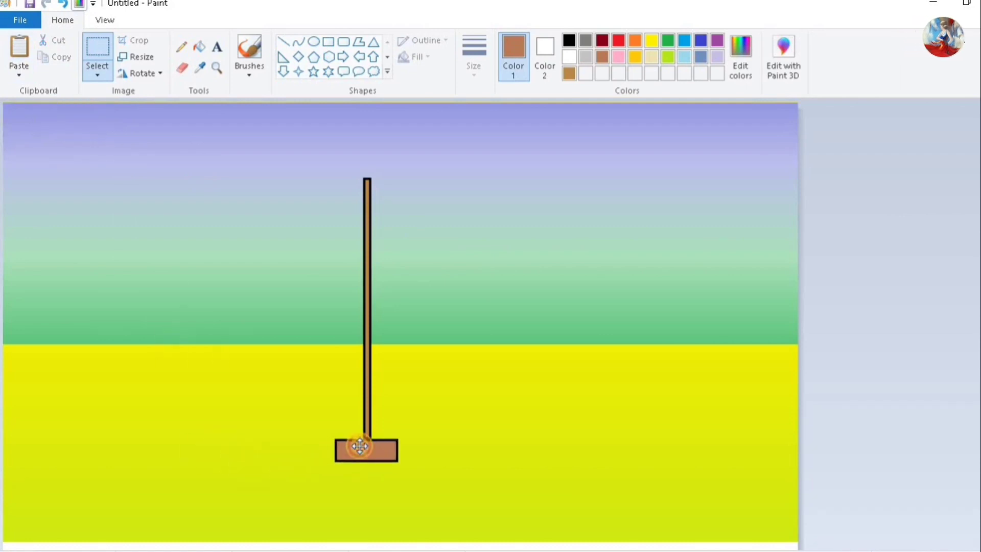
Paste two more bricks side by side beneath the first as the second row of the base.
key("ctrl+v")
left_click_drag(48, 125, 316, 474)
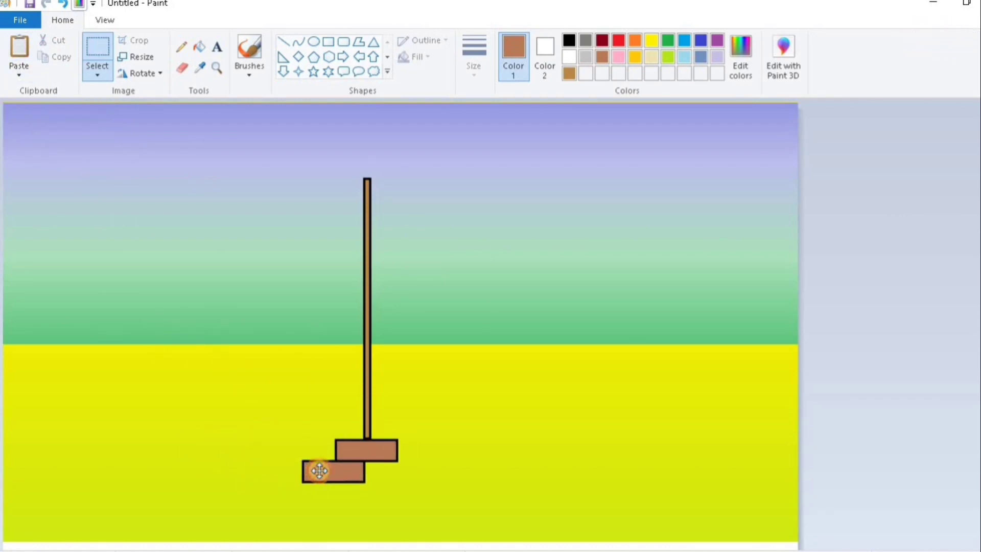
left_click(34, 56)
left_click_drag(49, 126, 381, 472)
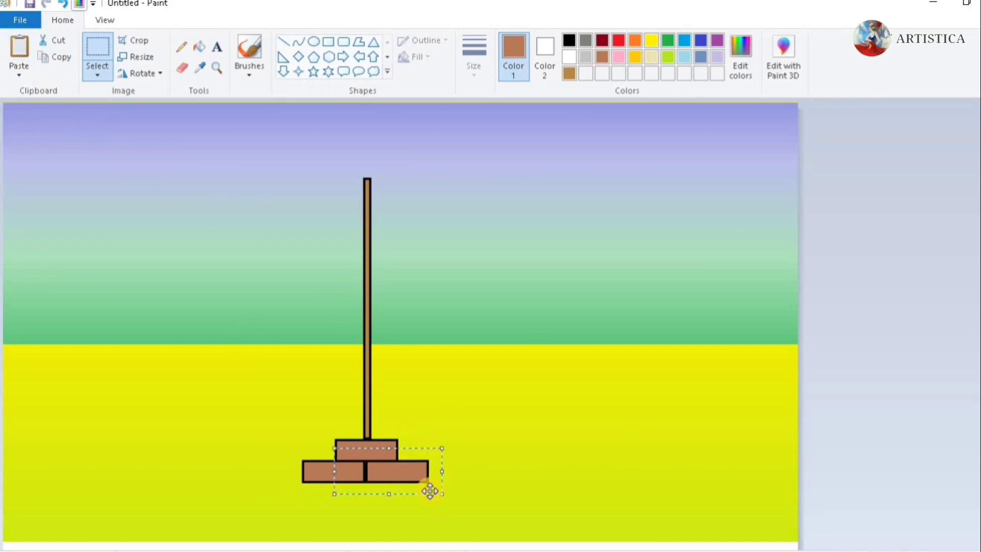
Paste three bricks side by side beneath the second row and nudge them into line as the third row.
left_click(20, 44)
left_click_drag(51, 122, 288, 490)
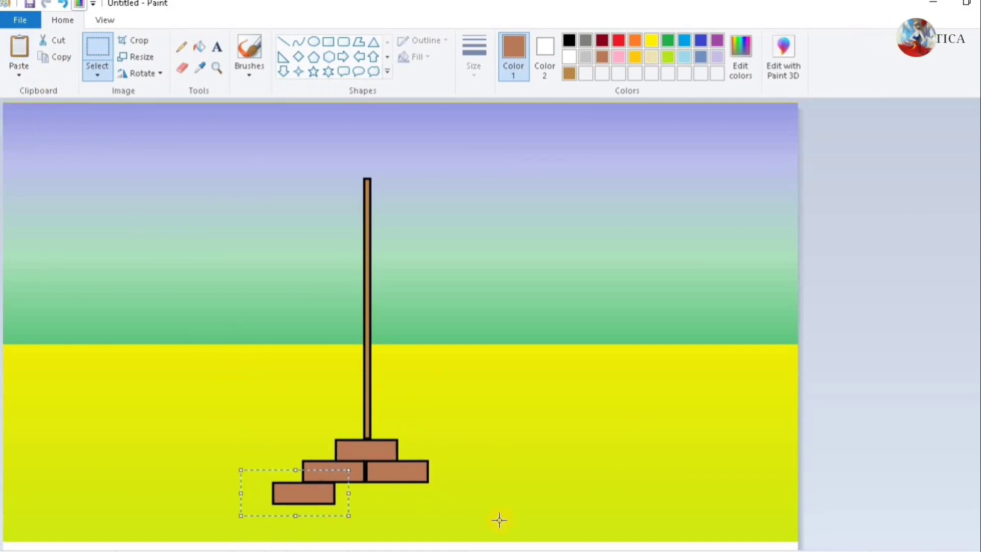
key("Up")
key("Up")
key("Left")
key("Left")
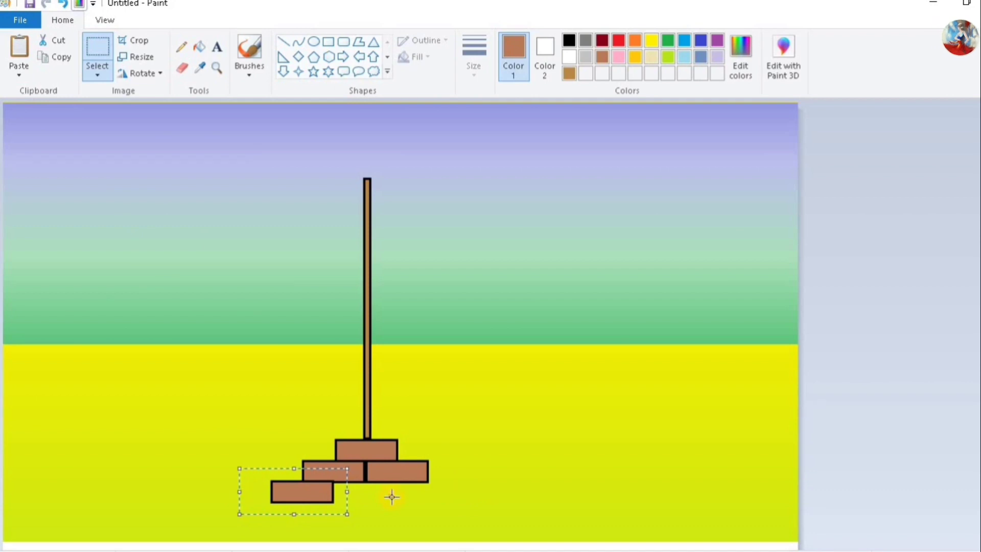
left_click(392, 497)
left_click(30, 47)
left_click_drag(51, 126, 351, 492)
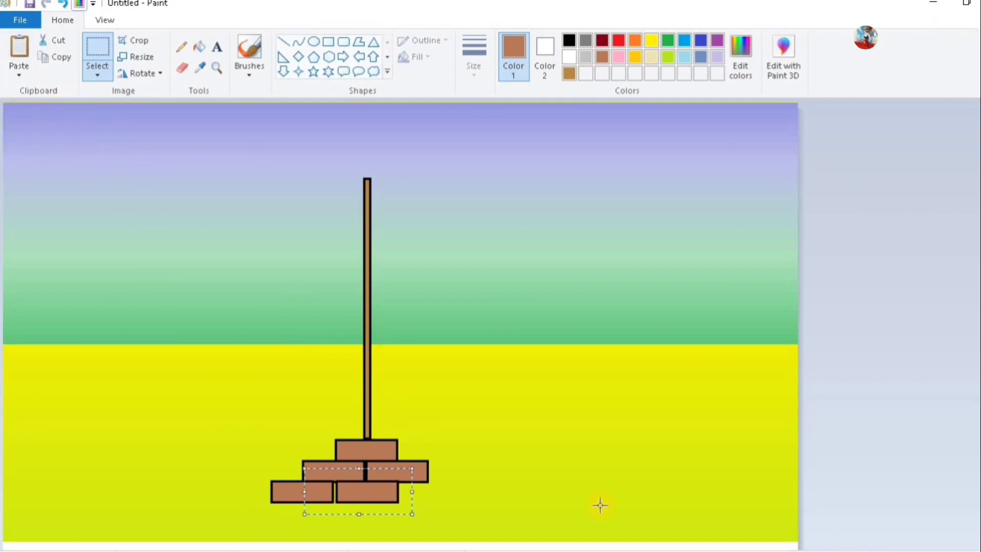
left_click(515, 490)
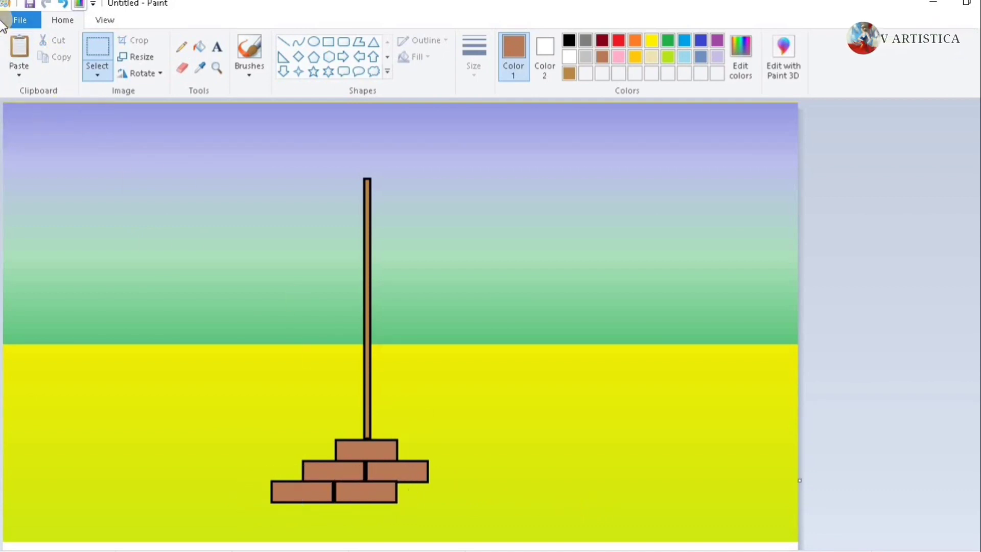
left_click(20, 51)
left_click_drag(82, 133, 453, 510)
key("Up")
key("Up")
key("Up")
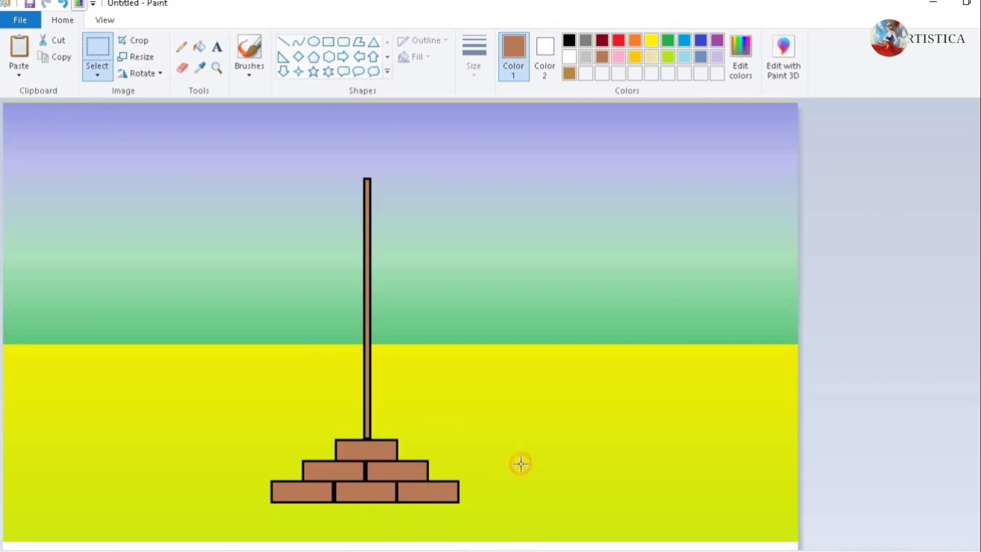
Paste four bricks side by side beneath the third row to form the fourth row of the base.
left_click(18, 45)
left_click_drag(48, 122, 247, 510)
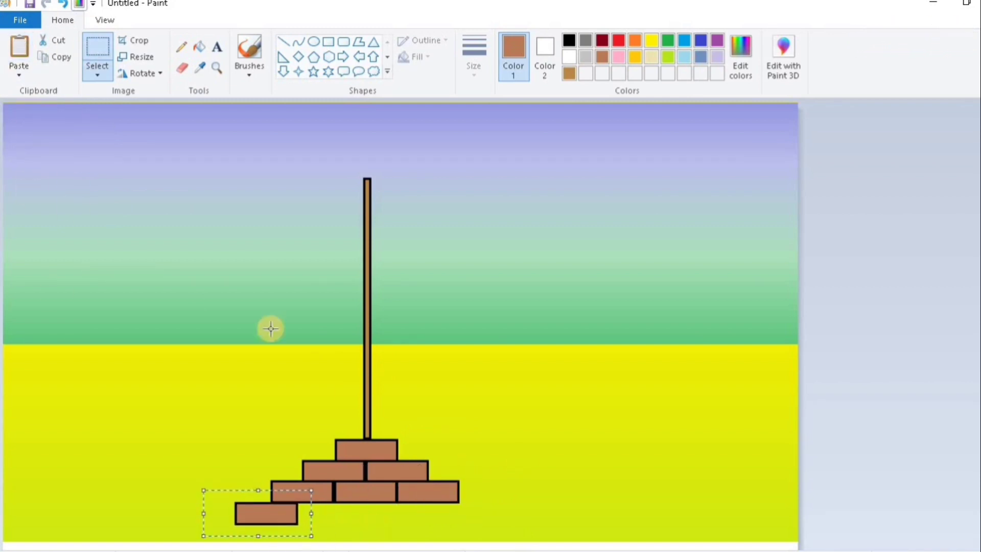
left_click(19, 49)
left_click_drag(59, 122, 322, 512)
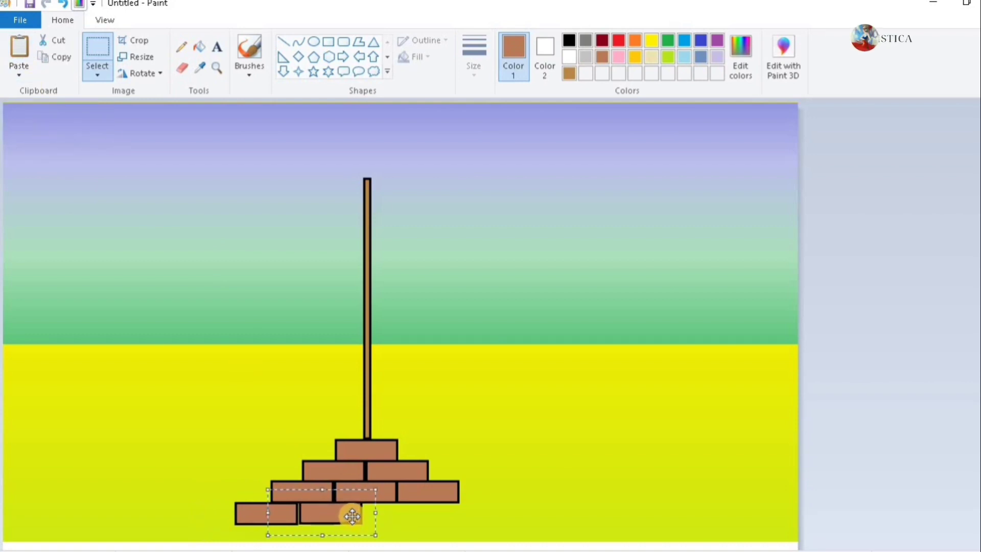
left_click(19, 48)
left_click_drag(76, 143, 378, 512)
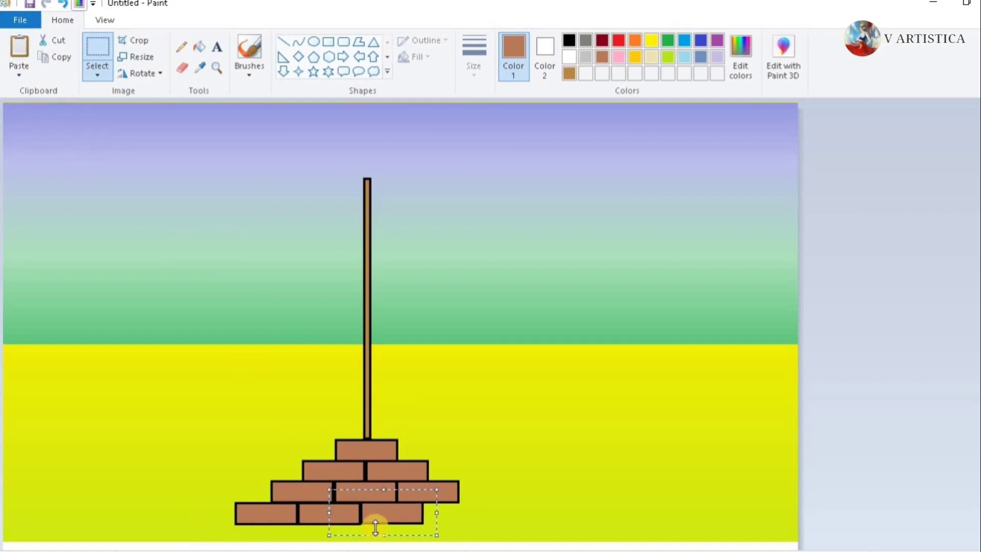
left_click(19, 60)
left_click_drag(67, 119, 450, 514)
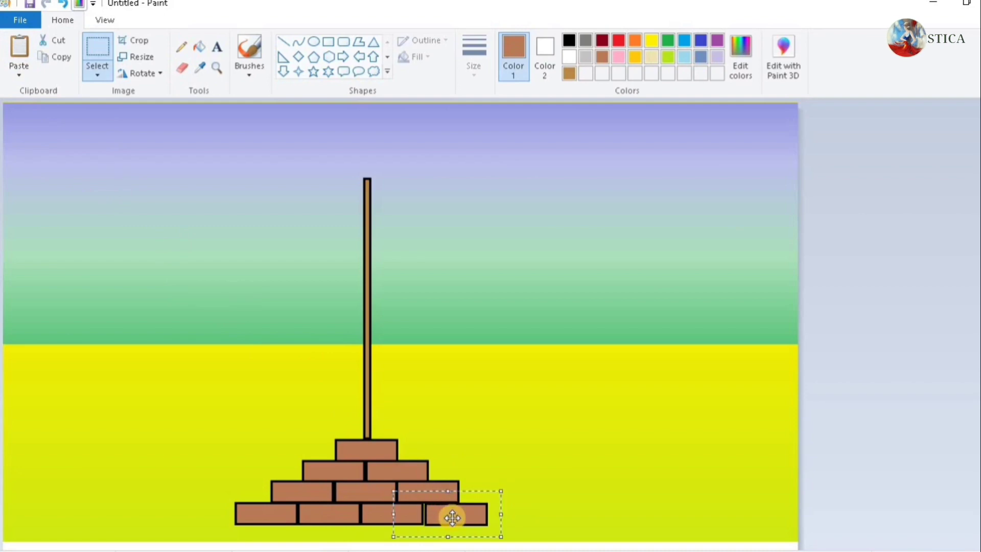
Draw a vertical black line in the blank area below the scene, with a gently wavy curve running rightward from its upper end.
scroll(460, 153, "down", 5)
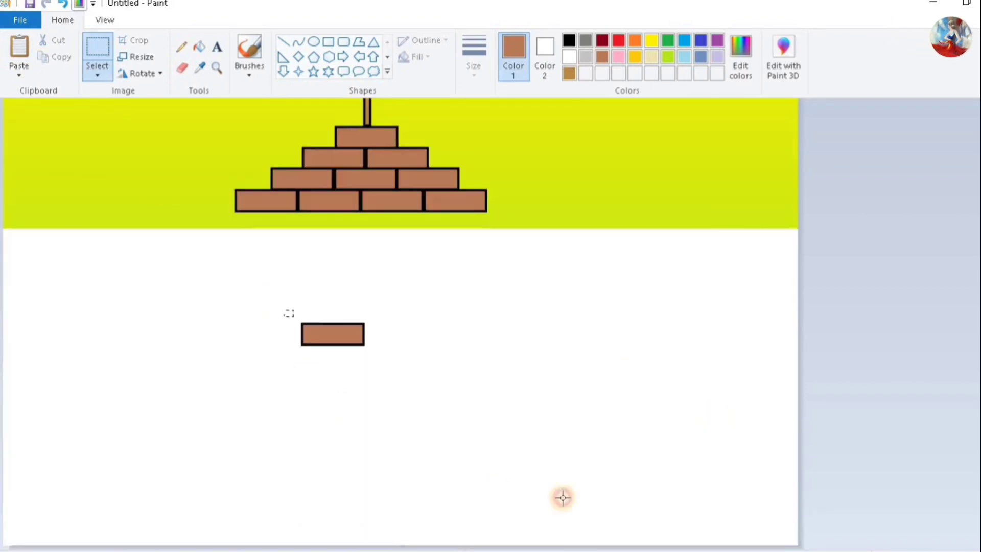
left_click(284, 42)
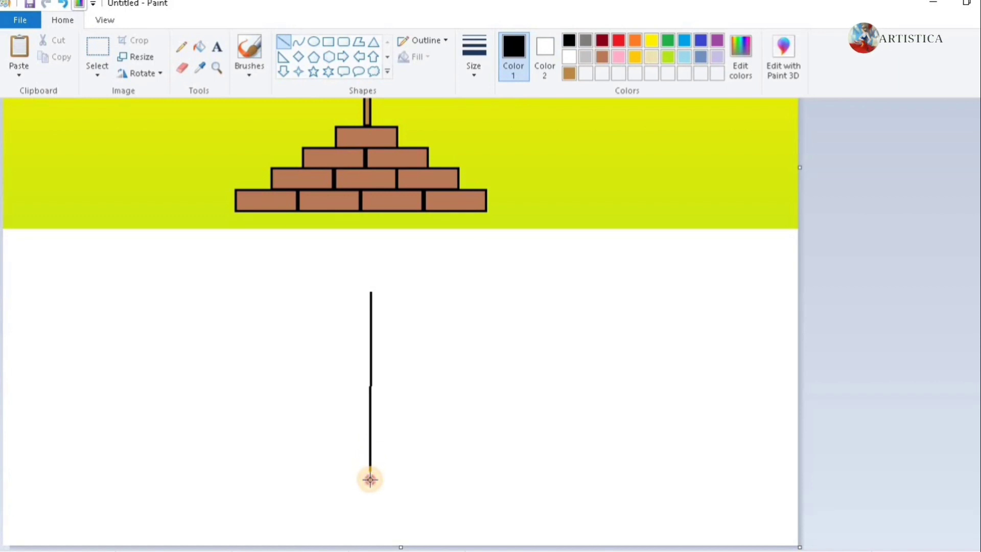
left_click_drag(371, 479, 371, 480)
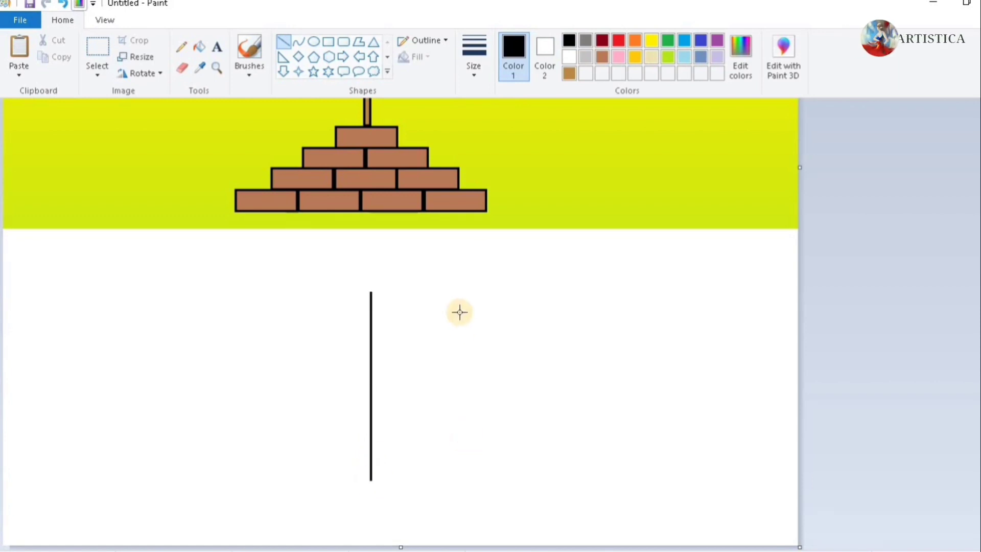
left_click(298, 42)
left_click_drag(370, 294, 541, 298)
left_click_drag(424, 293, 426, 277)
left_click_drag(492, 293, 489, 305)
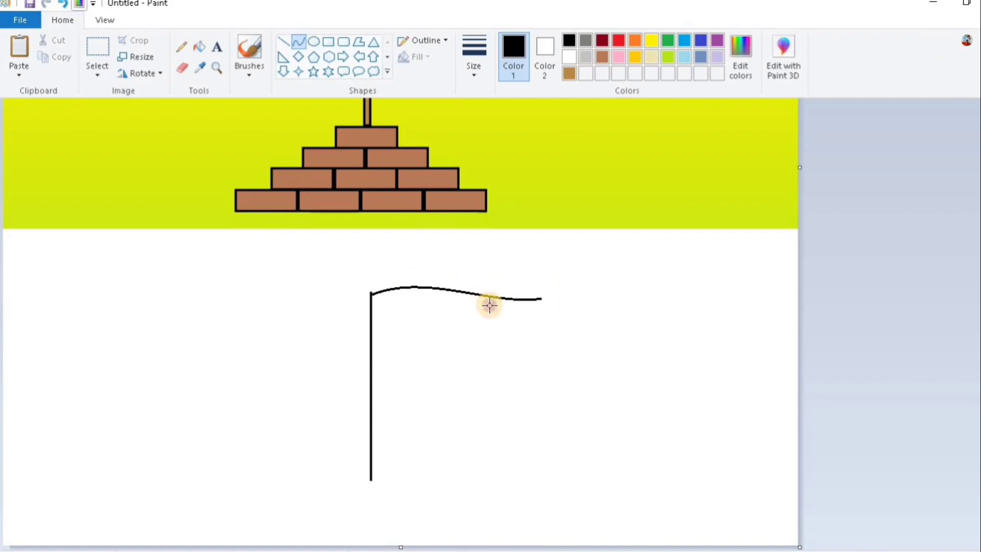
Copy the wavy curve and paste three copies at even spacing beneath it, each starting on the vertical line.
left_click(97, 50)
left_click_drag(373, 274, 575, 346)
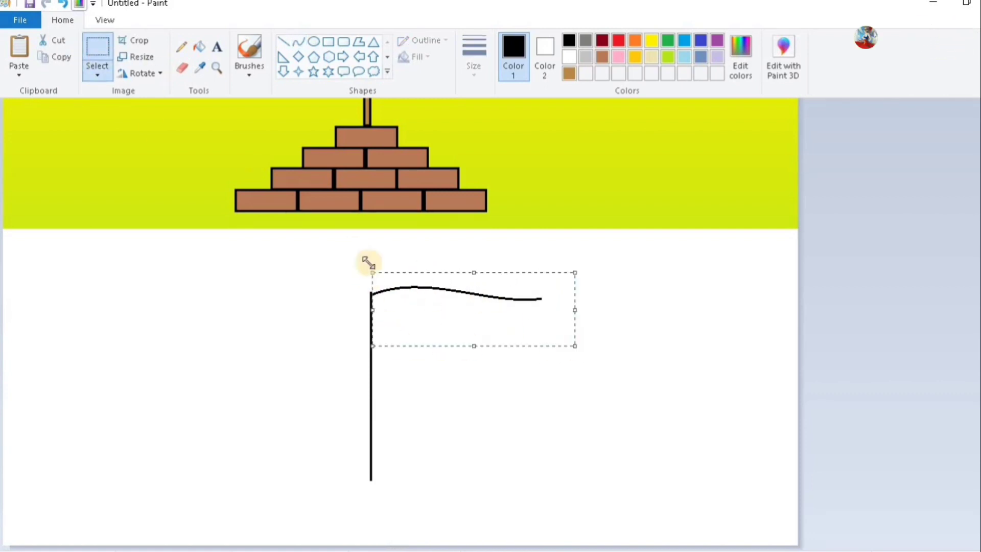
left_click(69, 59)
left_click(19, 51)
left_click_drag(70, 123, 438, 332)
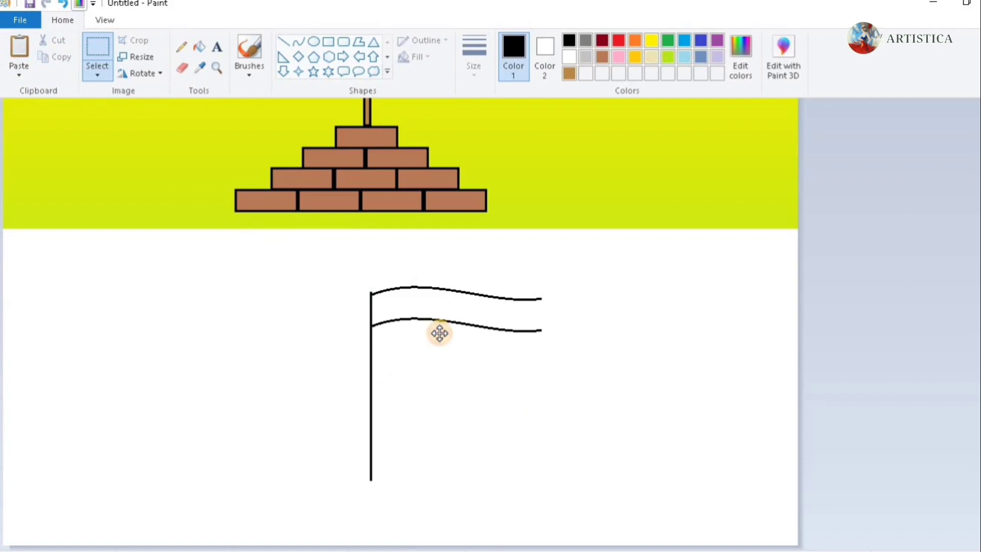
left_click(19, 51)
mouse_move(131, 140)
left_mouse_down()
mouse_move(503, 368)
mouse_move(499, 380)
left_mouse_up()
left_click(19, 51)
mouse_move(87, 127)
left_mouse_down()
mouse_move(499, 403)
mouse_move(467, 390)
left_mouse_up()
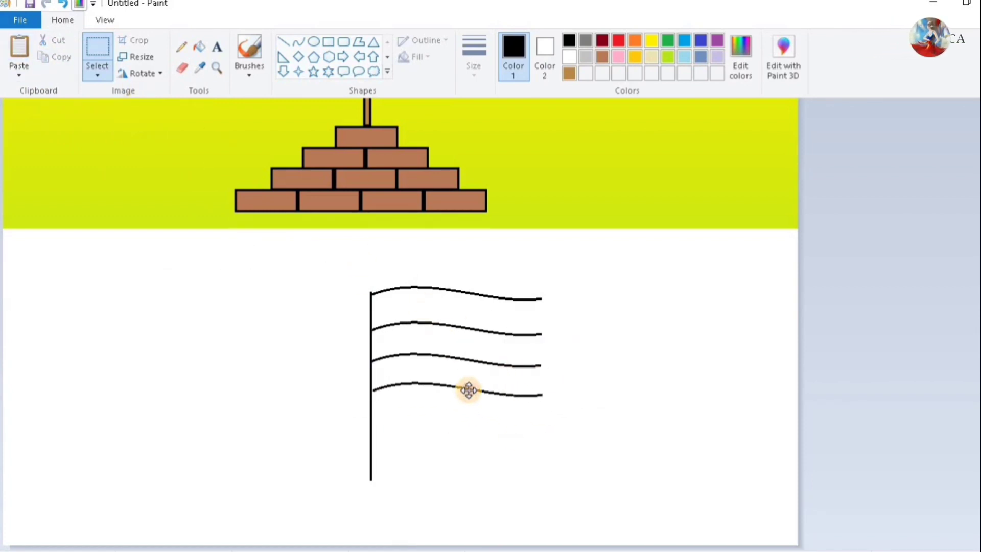
left_click(654, 415)
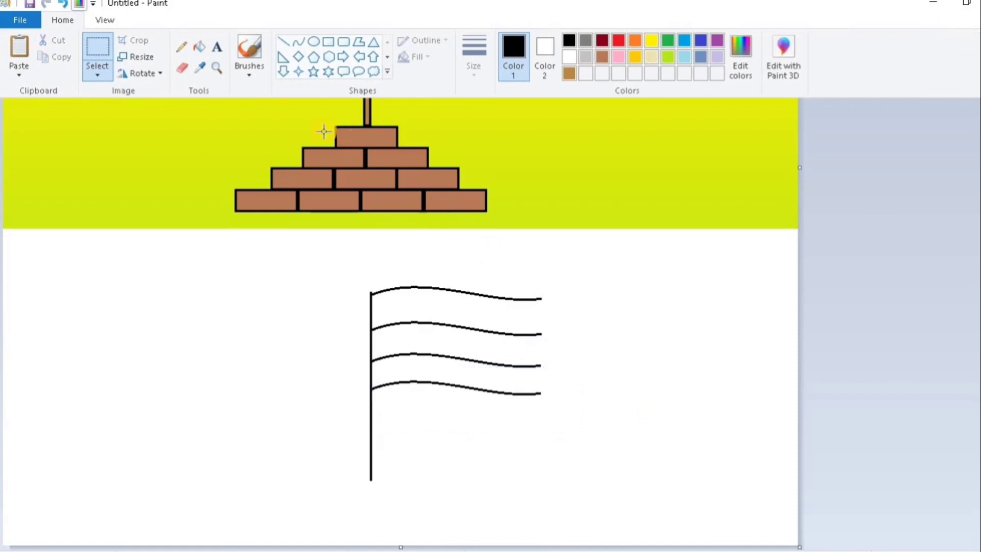
Draw a curved line closing the free ends of the flag's stripes and erase the line ends that overhang it.
left_click(298, 41)
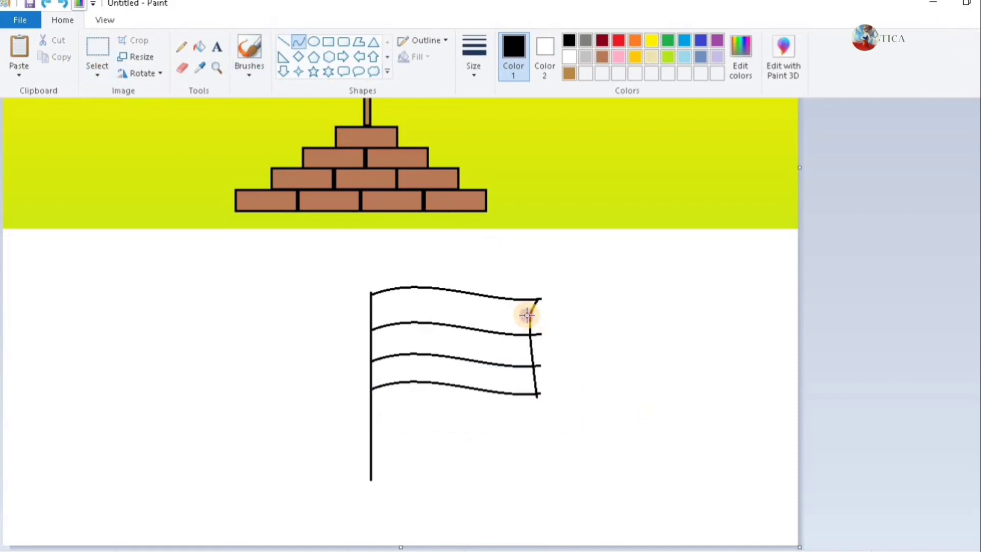
scroll(585, 396, "up", 1)
left_click_drag(512, 544, 727, 543)
scroll(692, 383, "down", 4)
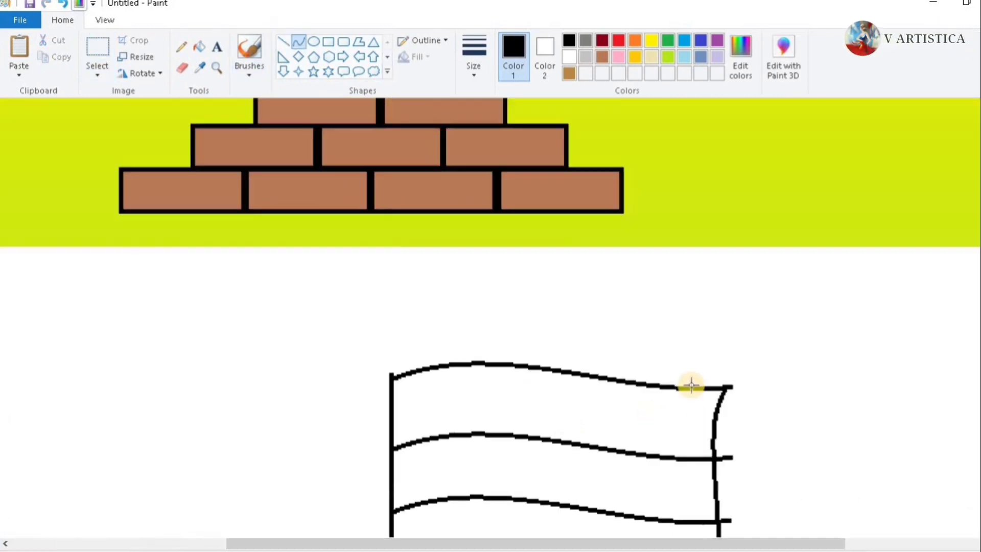
left_click(182, 68)
left_click_drag(738, 278, 732, 277)
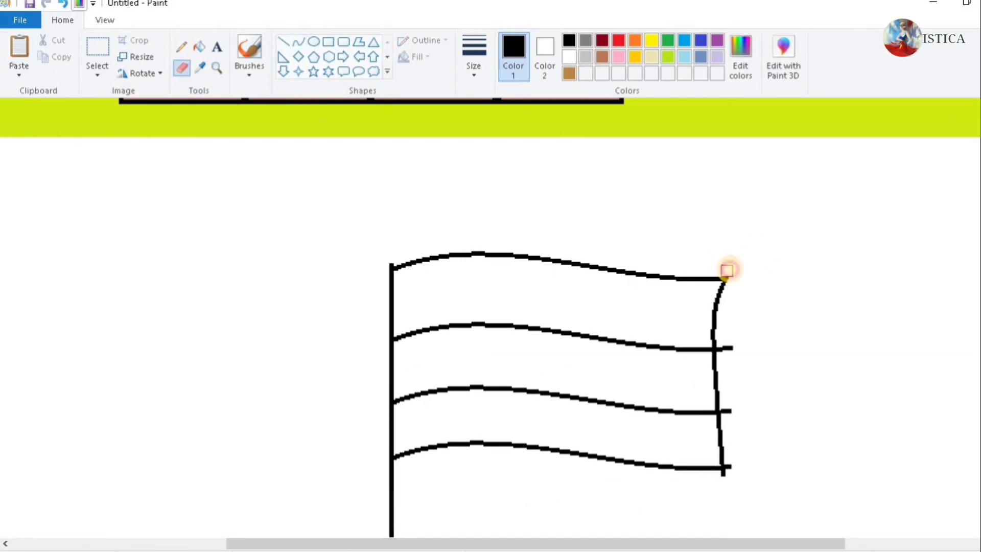
left_click_drag(722, 349, 729, 348)
left_click_drag(727, 418, 725, 410)
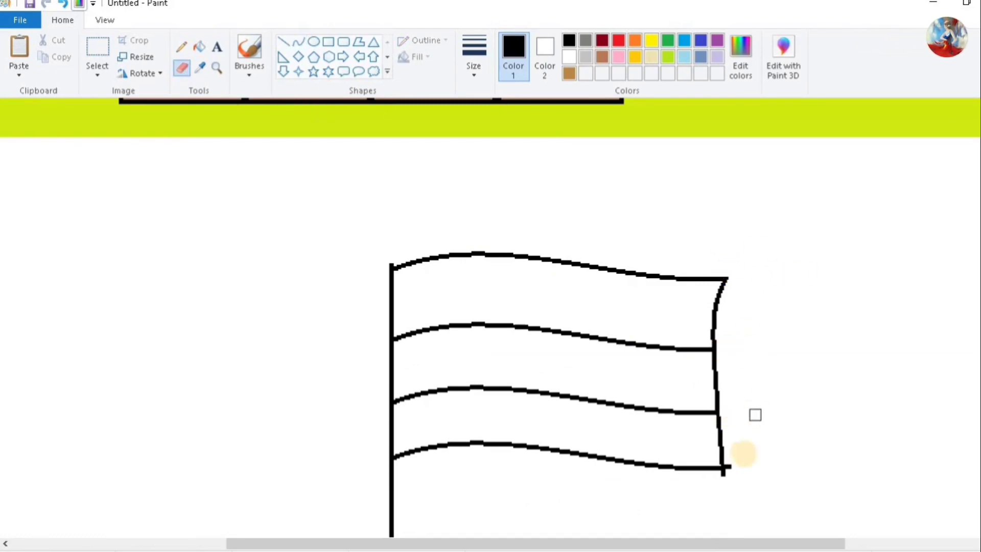
left_click_drag(743, 454, 729, 479)
Erase the part of the vertical line that extends below the flag's lowest curve.
scroll(592, 483, "down", 5)
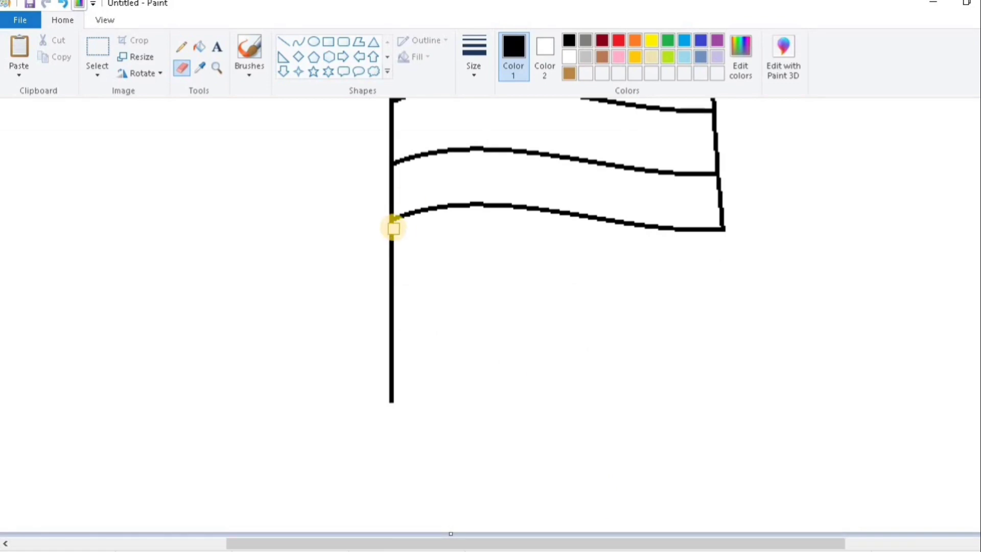
mouse_move(394, 229)
left_mouse_down()
mouse_move(401, 337)
mouse_move(390, 326)
mouse_move(392, 409)
left_mouse_up()
scroll(400, 418, "up", 5)
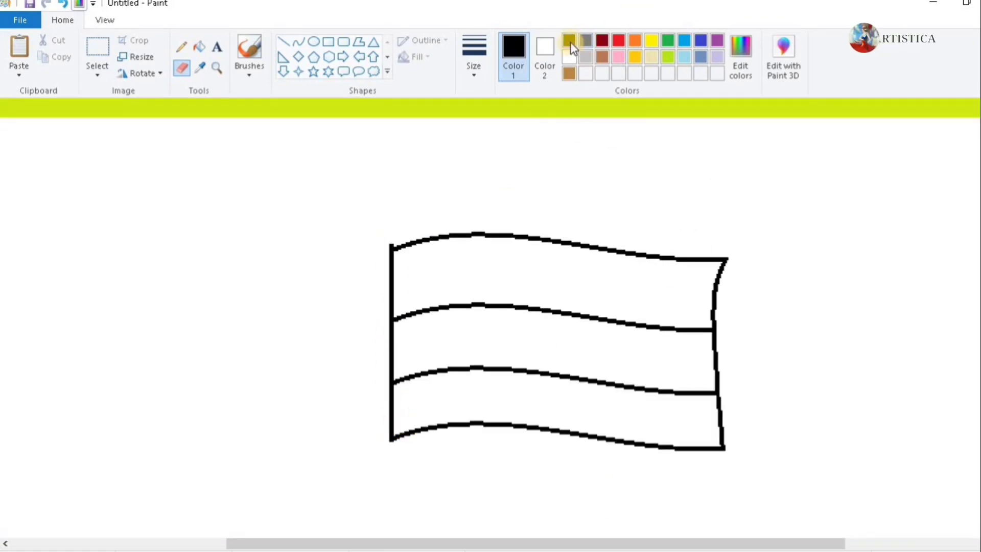
Draw a black circle in the centre of the flag's middle stripe and nudge it to fit between the two curves.
left_click(314, 41)
left_click_drag(510, 308, 570, 367)
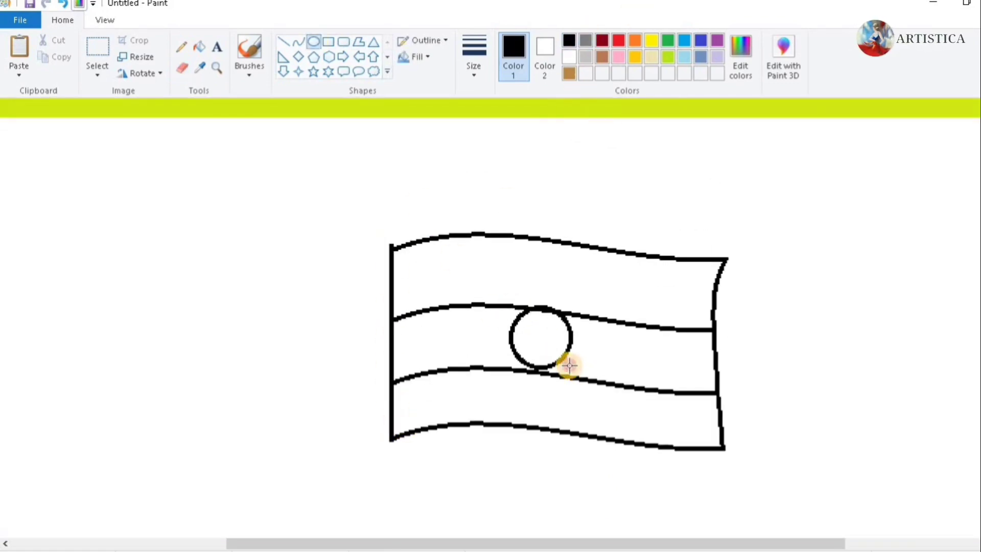
key("Down")
key("Left")
key("Left")
left_click(869, 303)
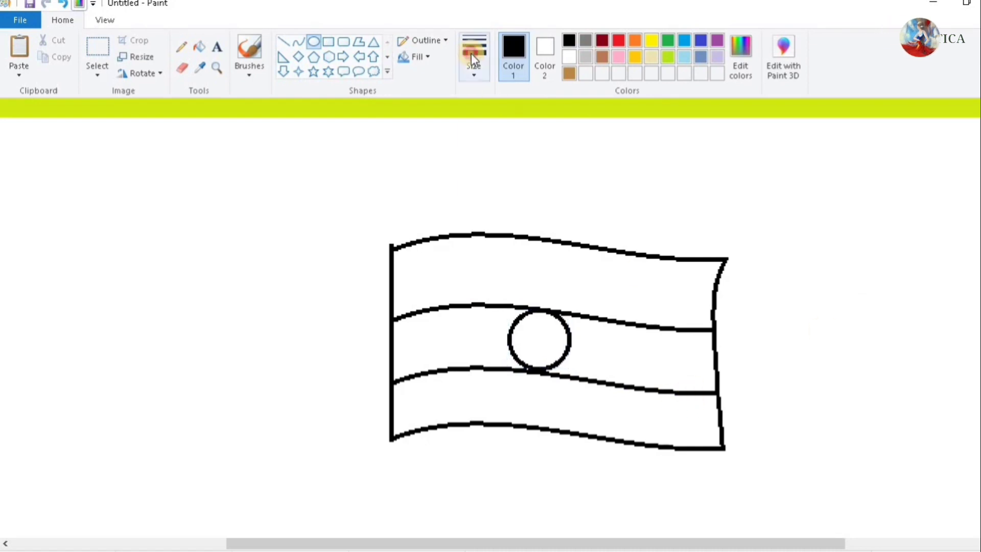
Choose a thinner line size and draw the vertical and horizontal spokes inside the circle.
left_click(472, 55)
left_click(483, 66)
left_click(496, 99)
scroll(541, 302, "up", 1)
scroll(526, 383, "down", 2)
left_click_drag(473, 544, 521, 544)
scroll(525, 383, "up", 2)
scroll(488, 413, "down", 3)
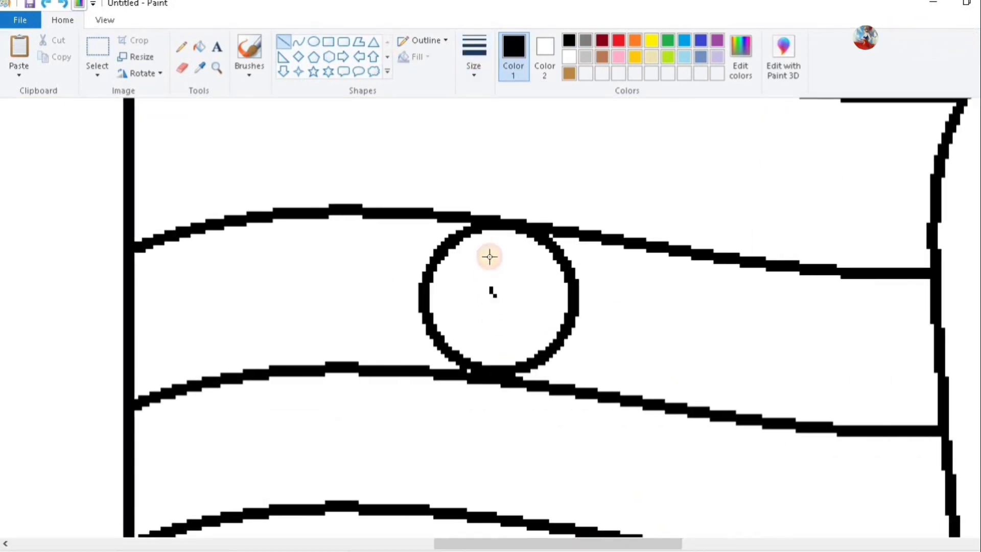
left_click_drag(496, 226, 494, 226)
right_click(504, 285)
left_click(547, 288)
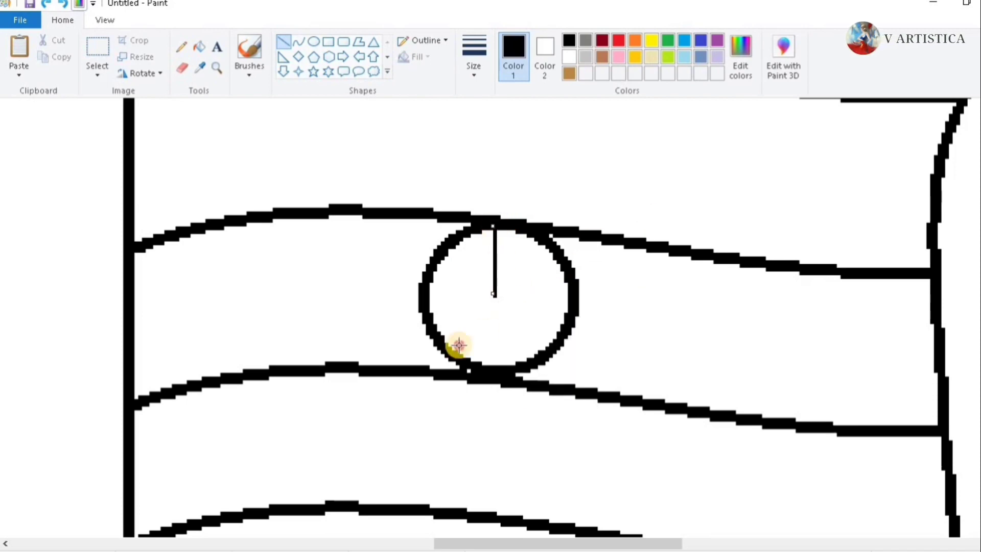
left_click_drag(562, 299, 568, 295)
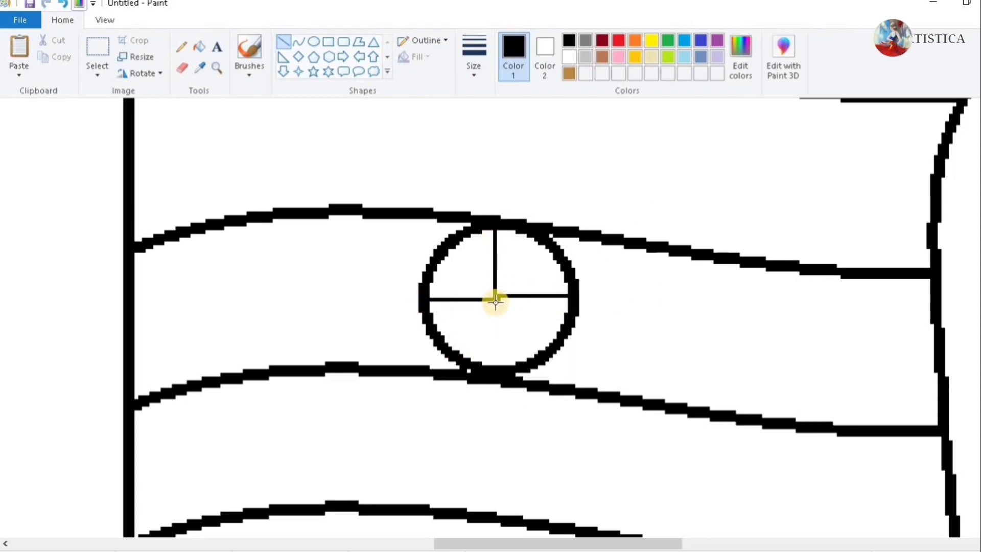
left_click_drag(494, 299, 494, 365)
Draw diagonal spokes through the circle's centre at varied angles to complete the wheel.
mouse_move(444, 338)
left_mouse_down()
mouse_move(486, 317)
mouse_move(494, 293)
mouse_move(551, 258)
left_mouse_up()
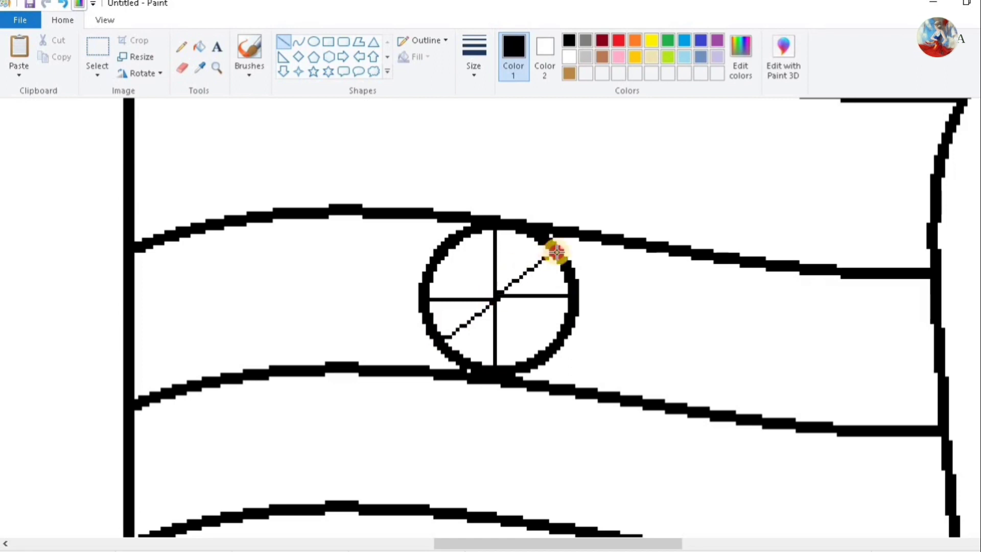
left_click_drag(450, 248, 543, 345)
left_click_drag(531, 233, 464, 357)
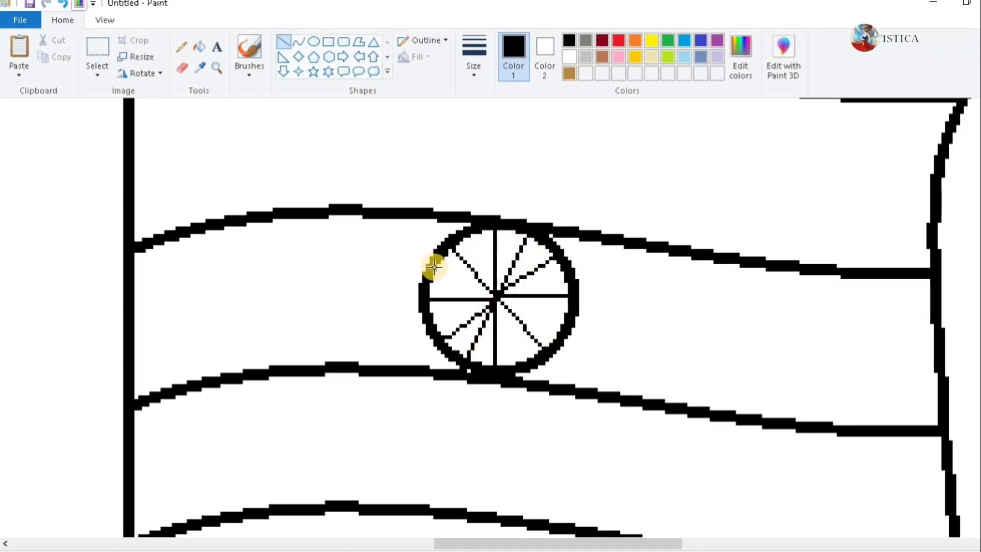
left_click_drag(433, 266, 565, 329)
left_click_drag(470, 232, 526, 366)
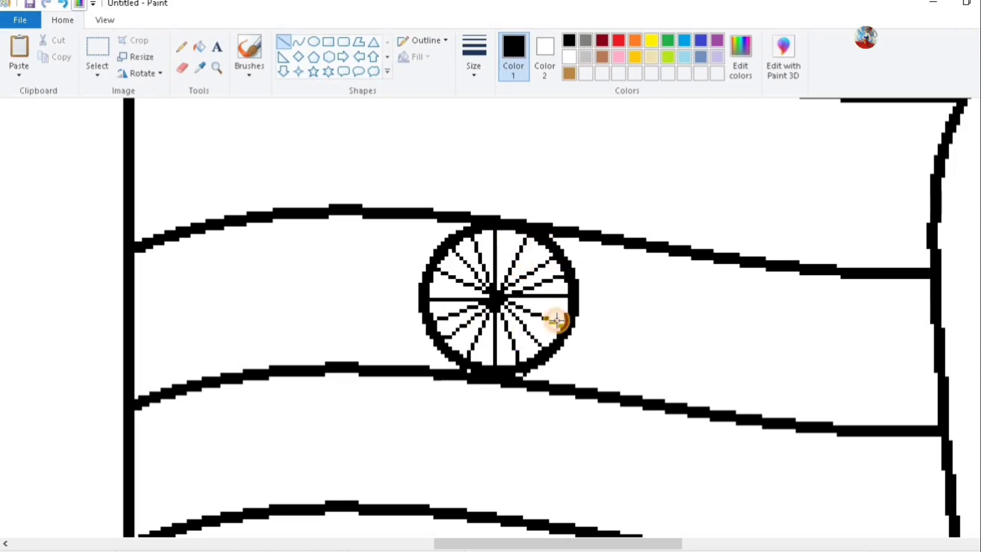
mouse_move(433, 284)
left_mouse_down()
mouse_move(573, 318)
mouse_move(574, 308)
left_mouse_up()
left_click_drag(506, 229, 477, 371)
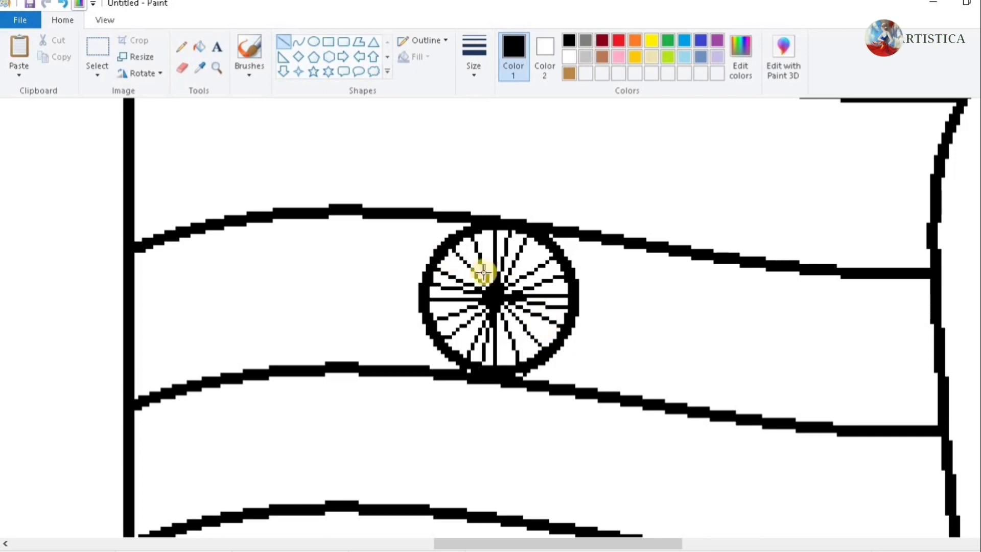
left_click_drag(452, 261, 559, 342)
left_click_drag(482, 227, 507, 374)
Mix a bright red (RGB 255, 13, 19) and fill the flag's upper stripe with it.
scroll(541, 294, "down", 1)
scroll(542, 294, "down", 2)
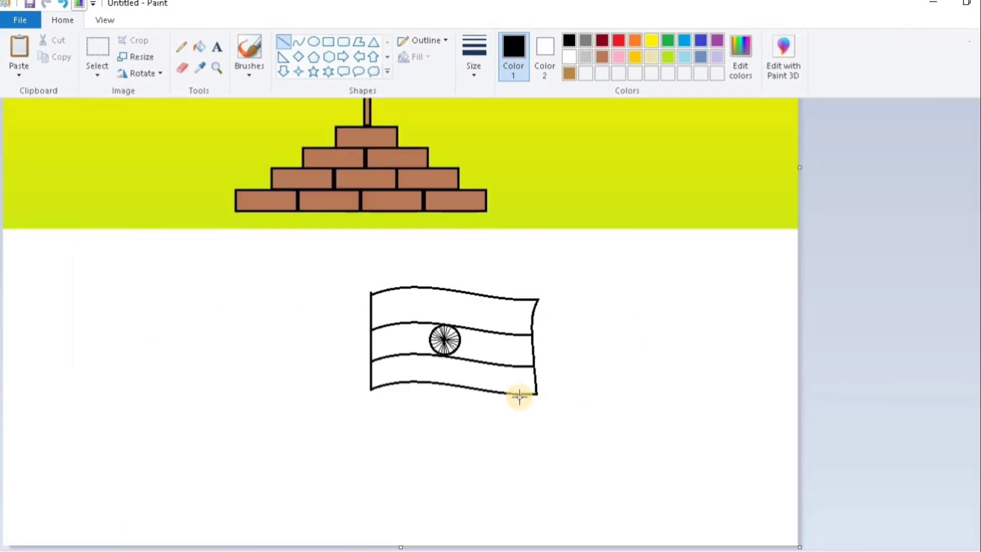
left_click(740, 57)
mouse_move(667, 249)
left_mouse_down()
mouse_move(667, 269)
mouse_move(669, 250)
left_mouse_up()
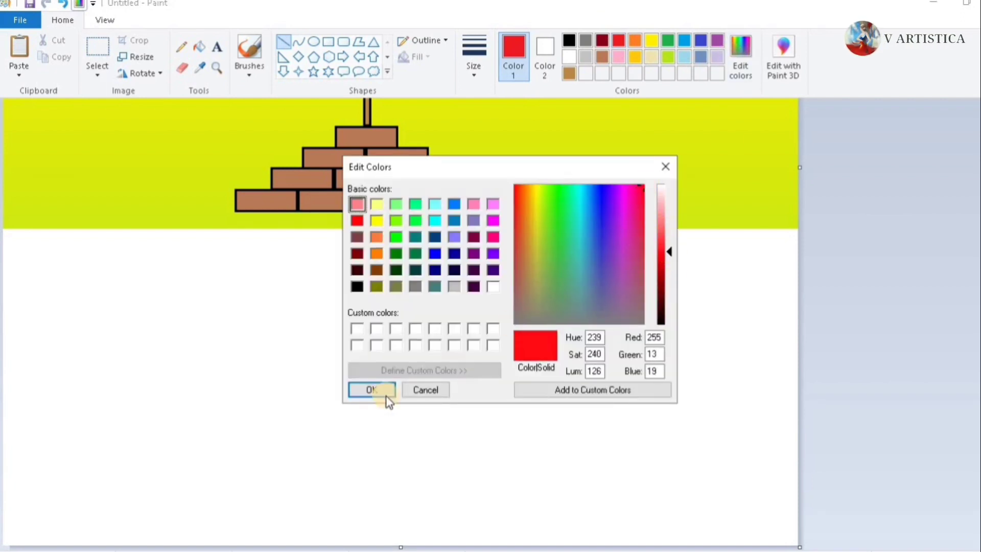
left_click(384, 394)
left_click(200, 47)
left_click(455, 310)
Mix a bright green starting from the palette green and fill the flag's lower stripe with it.
left_click(667, 40)
left_click(740, 56)
left_click(667, 252)
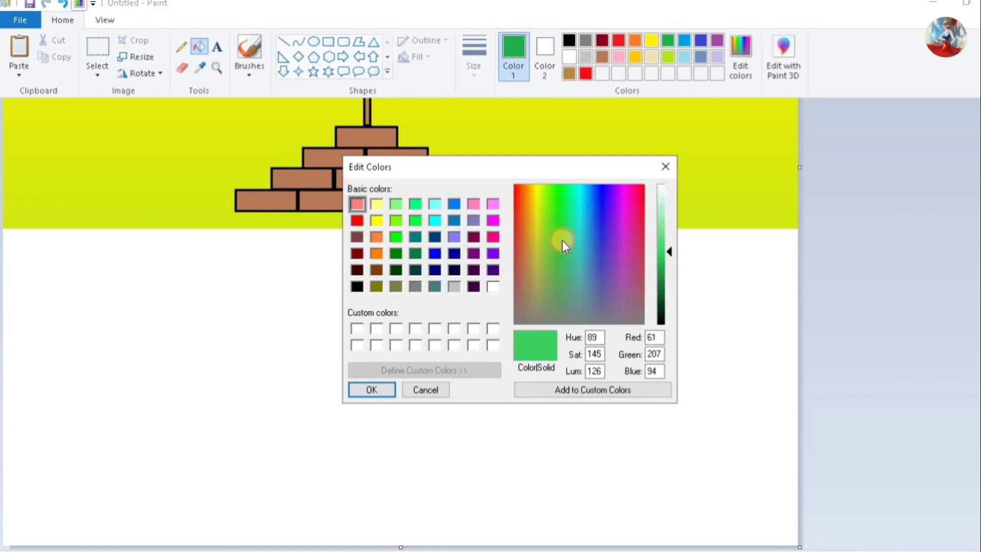
left_click(551, 223)
left_click(371, 389)
left_click(443, 360)
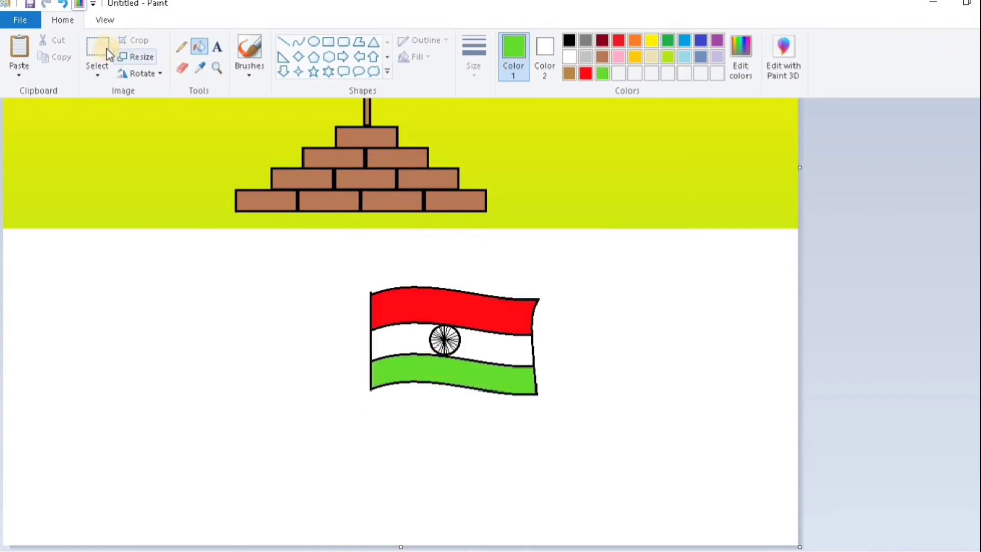
Try to cut the flag with a selection and paste it onto the scene against the pole.
left_click(97, 69)
left_click(117, 112)
left_click_drag(345, 274, 593, 436)
key("ctrl+x")
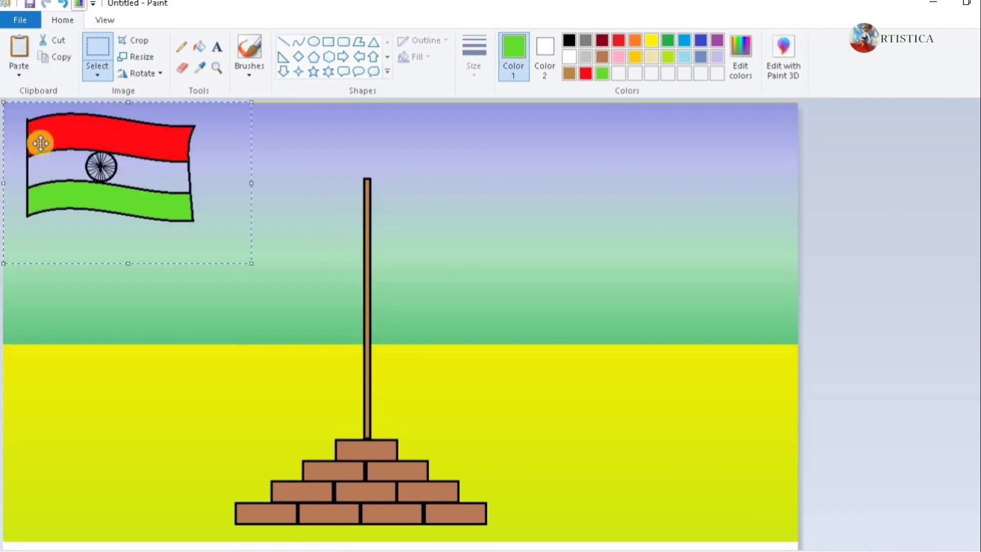
left_click_drag(41, 143, 316, 225)
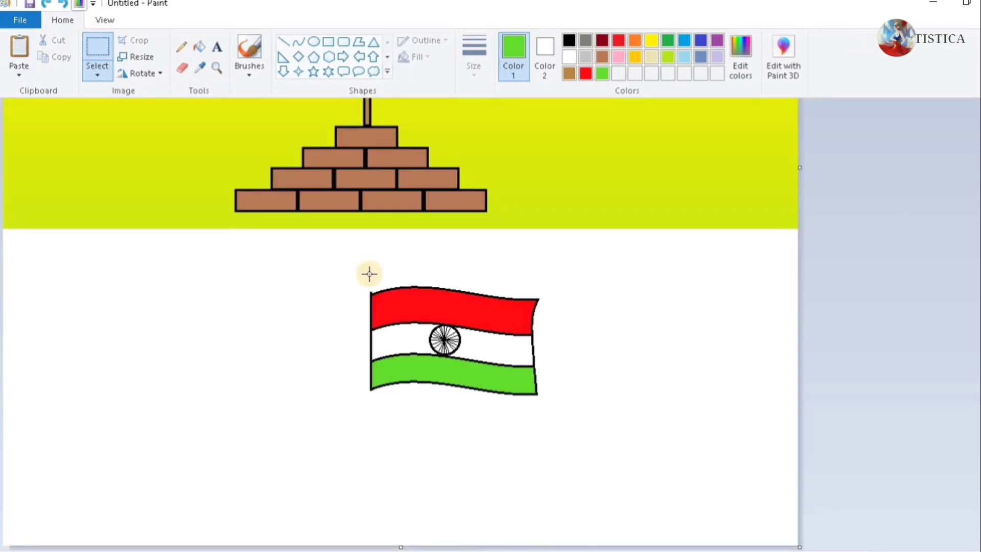
Set Color 2 to light gray and fill the white area around the flag with the same light gray.
left_click(545, 57)
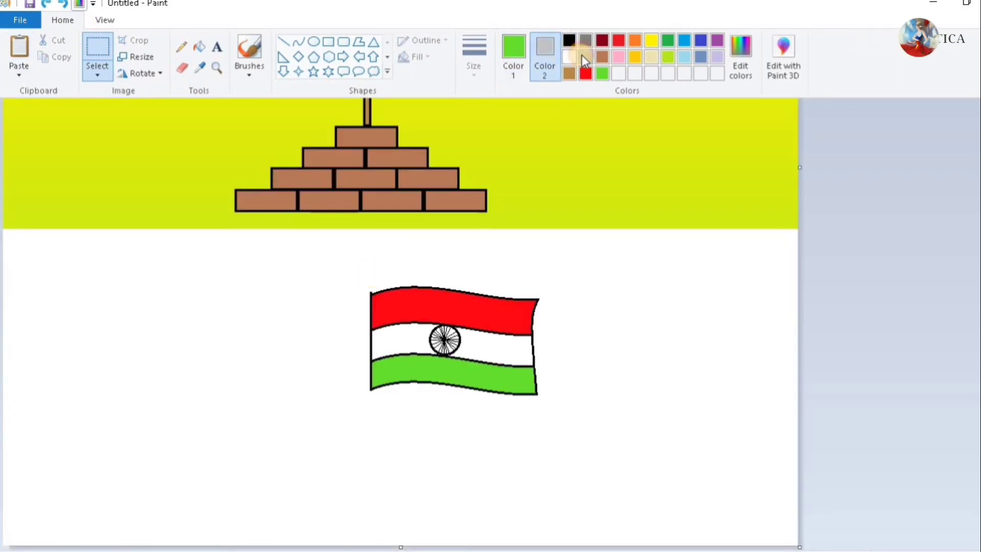
left_click(514, 56)
left_click(569, 57)
left_click(200, 47)
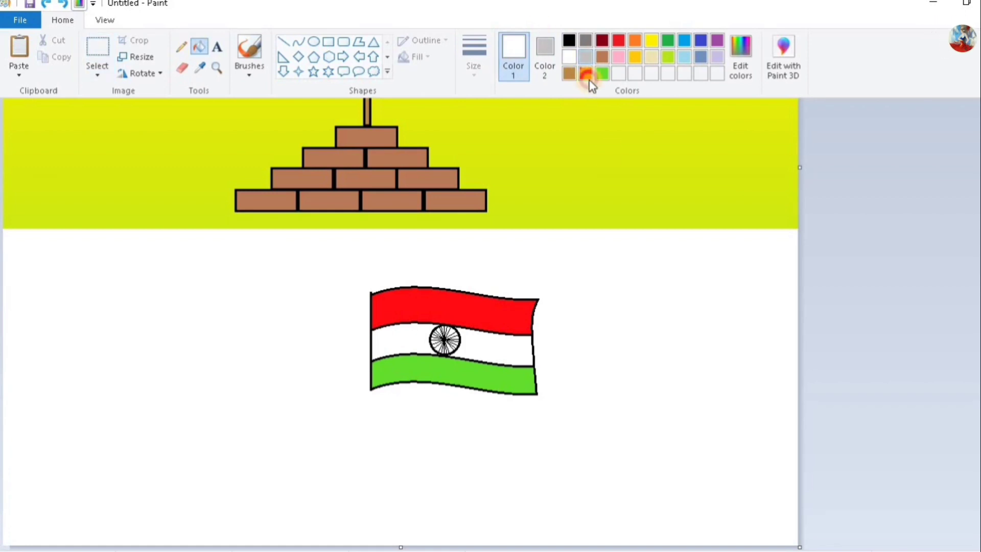
left_click(585, 57)
left_click(595, 269)
Select the flag on the gray area and move it into the scene beside the upper part of the pole.
left_click(97, 73)
left_click(149, 108)
left_click_drag(334, 270, 423, 425)
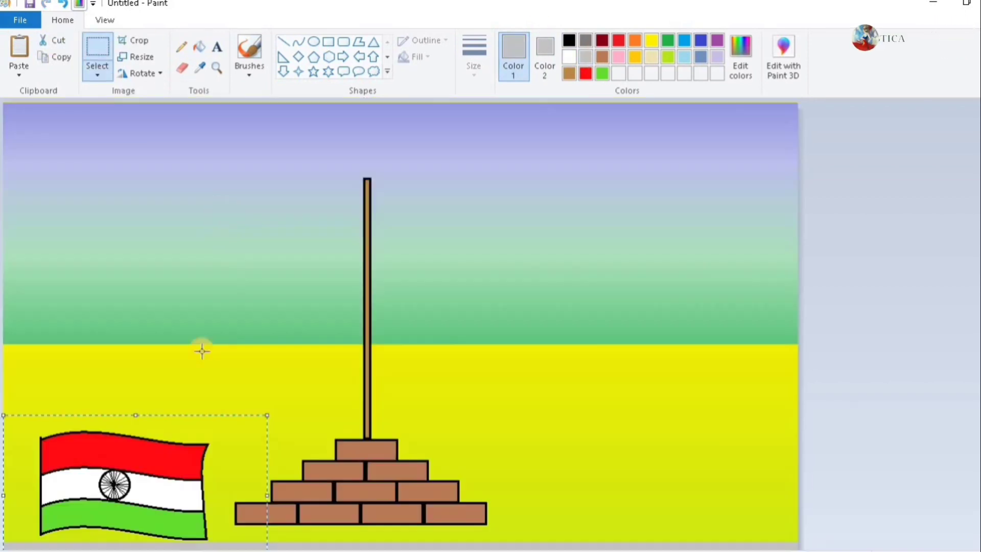
left_click_drag(140, 466, 473, 221)
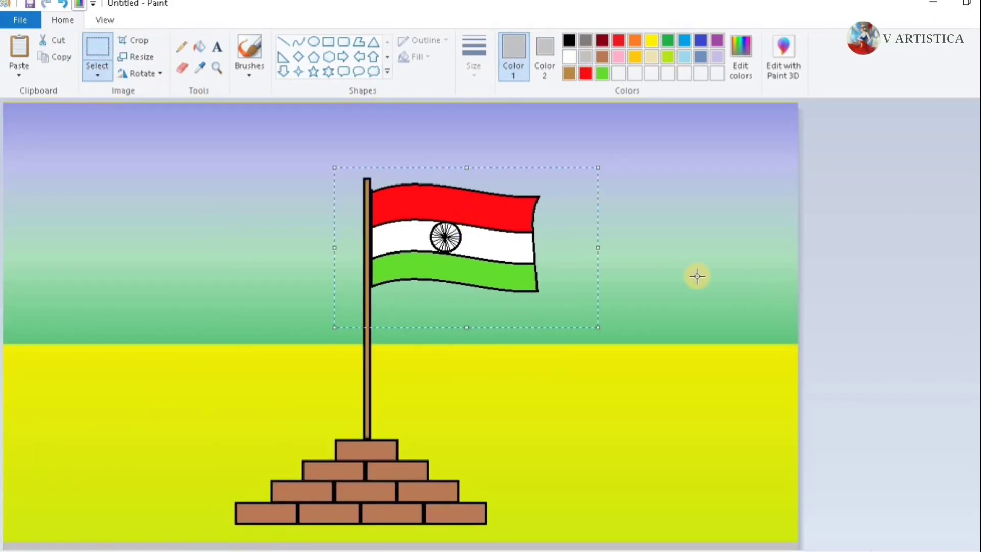
Nudge the flag slightly left and up so its edge sits against the pole, and deselect it.
key("Left")
key("Left")
key("Up")
key("Up")
key("Up")
key("Up")
key("Up")
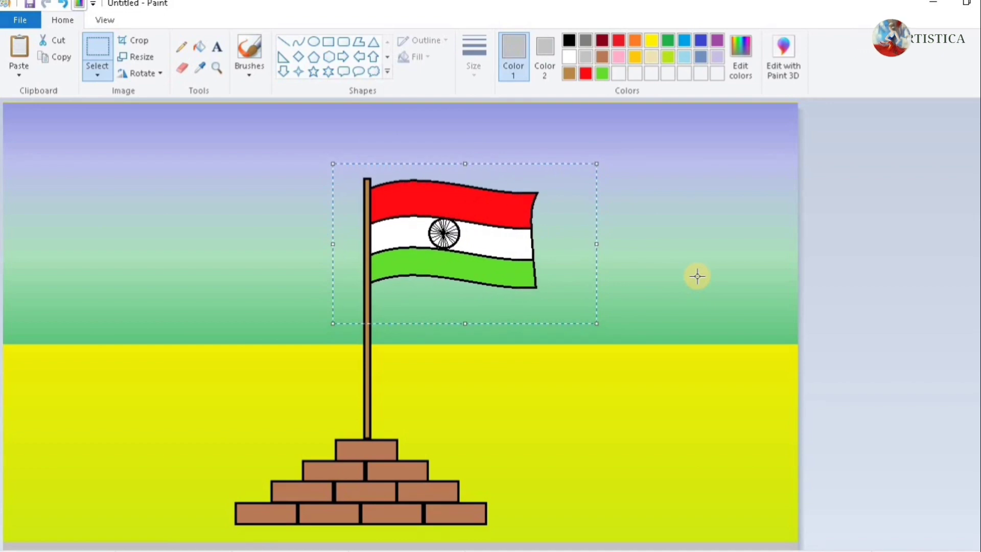
left_click(697, 276)
Draw a small circle with a black outline and solid brown fill on top of the flagpole.
scroll(521, 278, "up", 2)
left_click_drag(327, 544, 644, 540)
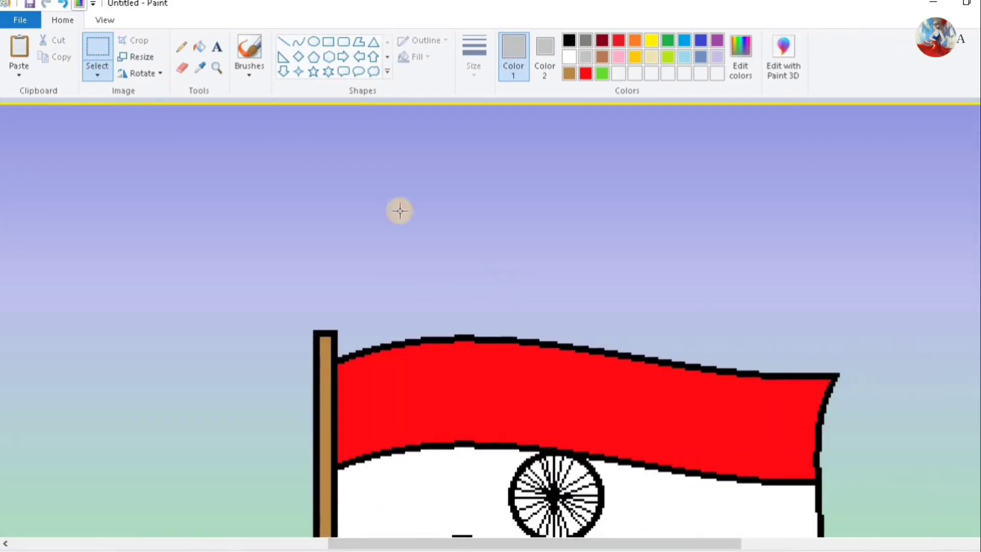
left_click(314, 41)
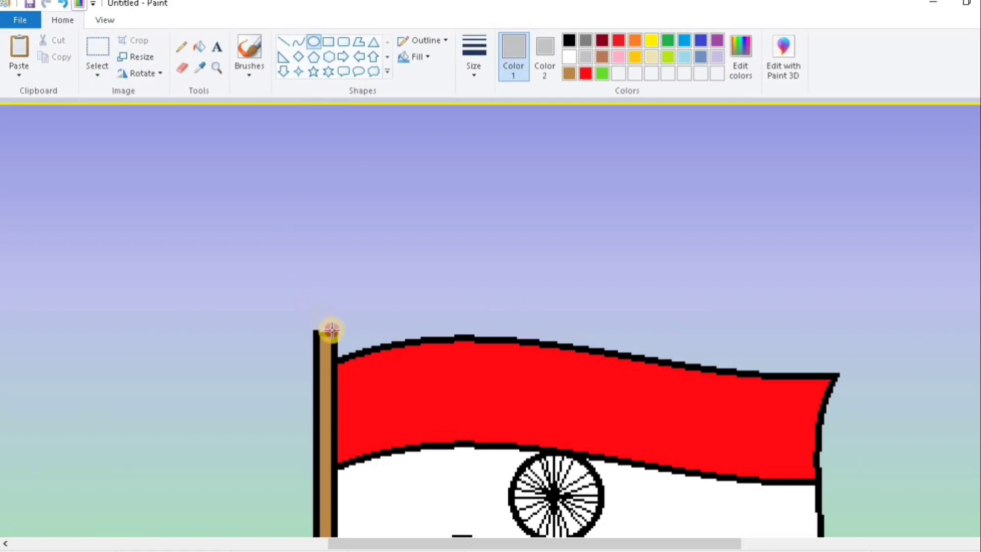
left_click(569, 40)
left_click_drag(332, 330, 313, 315)
left_click(418, 267)
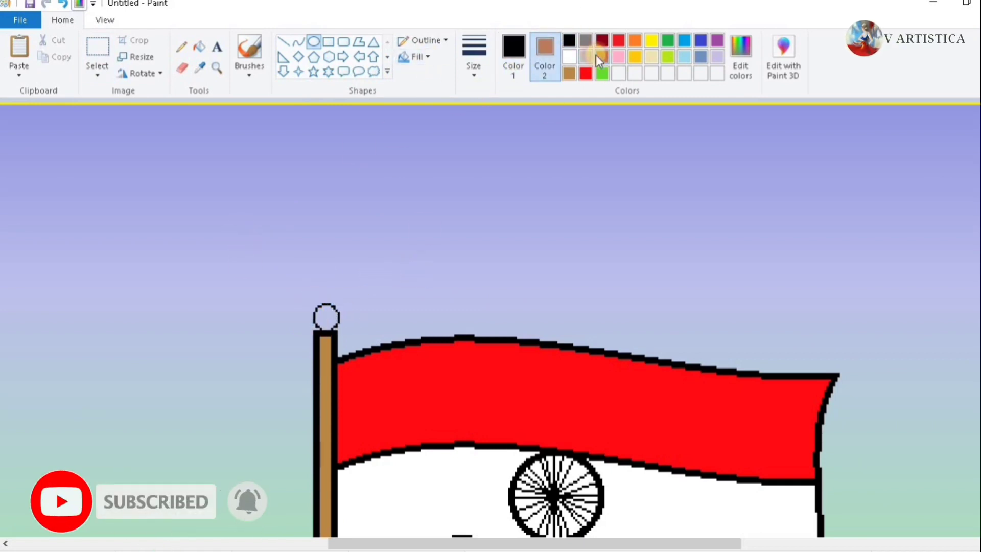
left_click(419, 56)
left_click(427, 92)
left_click_drag(341, 329, 340, 330)
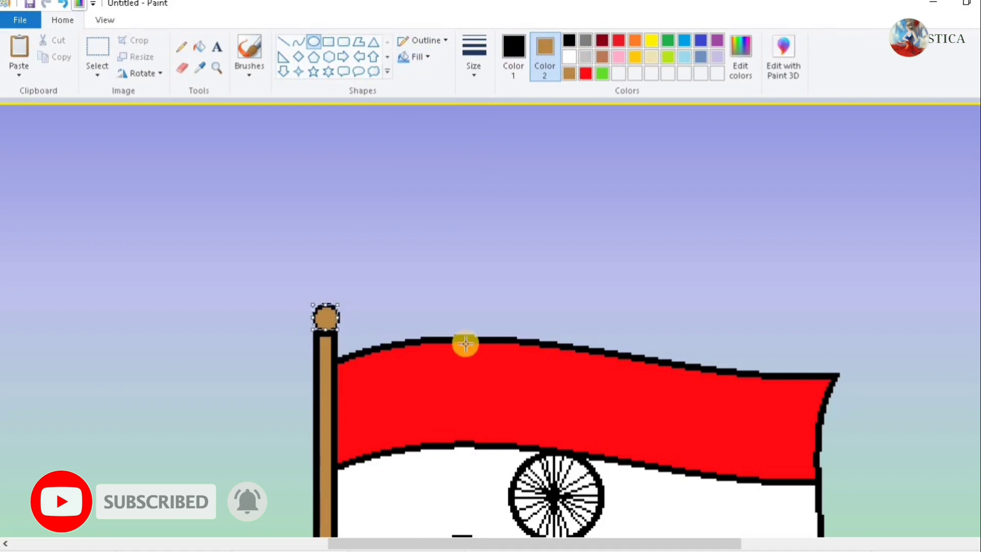
scroll(532, 310, "down", 1)
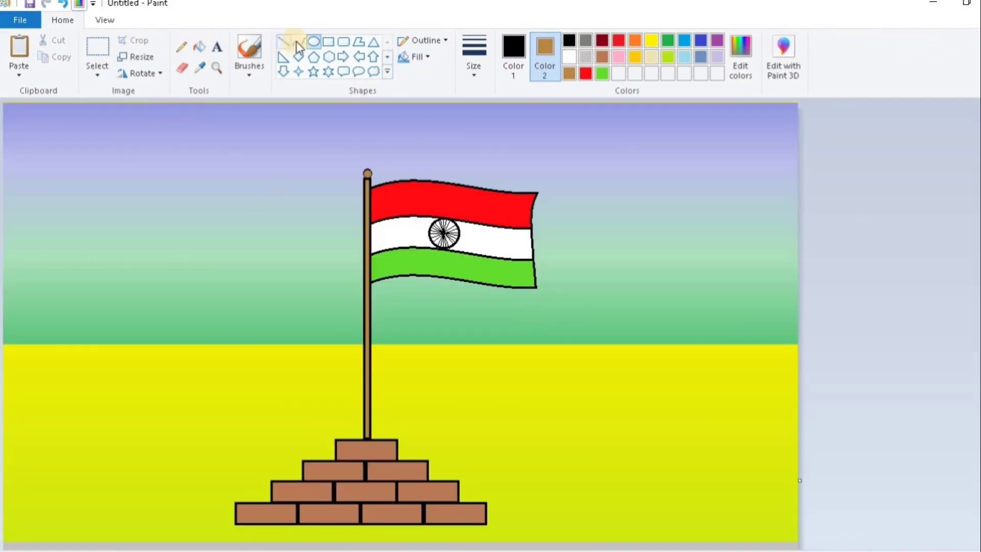
Fill the gray area below the scene with white and draw a black-outlined cloud callout near its left edge.
left_click(375, 72)
left_click(200, 47)
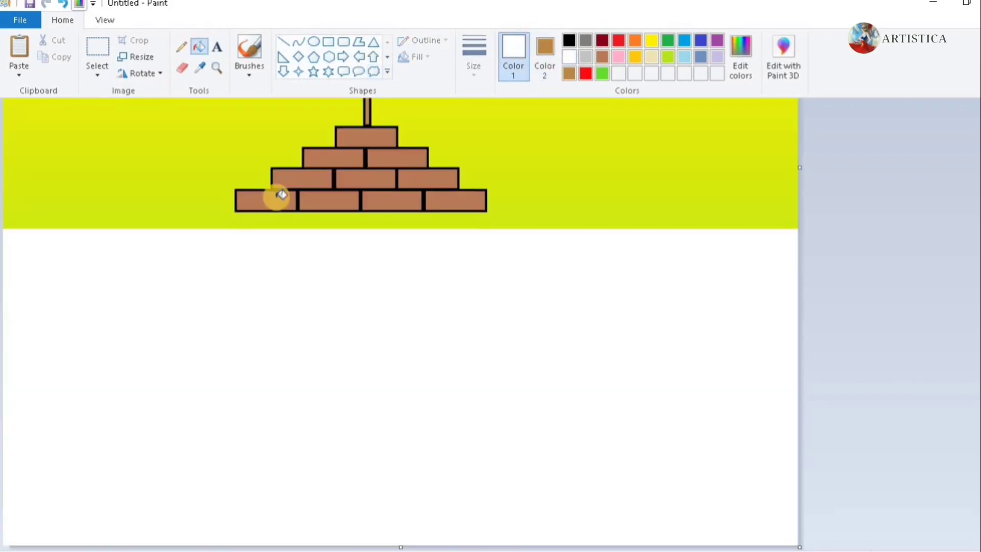
left_click(374, 72)
left_click(569, 41)
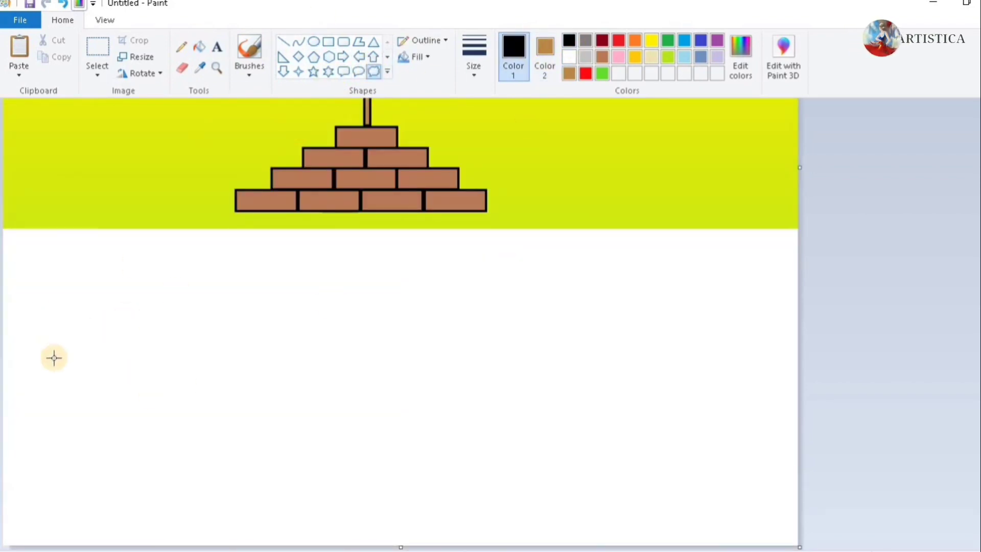
left_click_drag(23, 396, 138, 480)
Give the cloud callout a solid white fill and a thicker outline, and make it slightly narrower and taller.
left_click(545, 55)
left_click(570, 56)
left_click(420, 56)
left_click(433, 90)
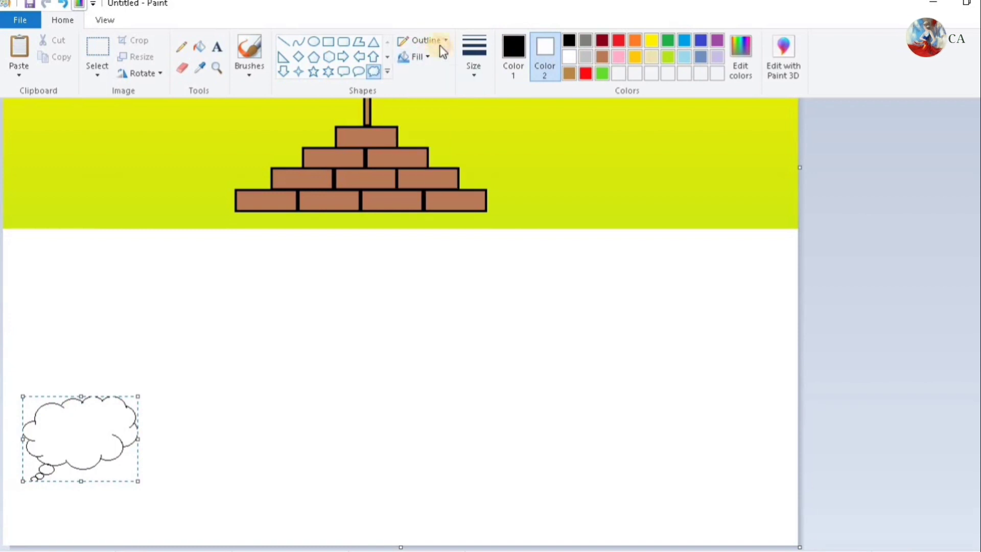
left_click(474, 57)
left_click(482, 128)
left_click_drag(138, 480, 130, 491)
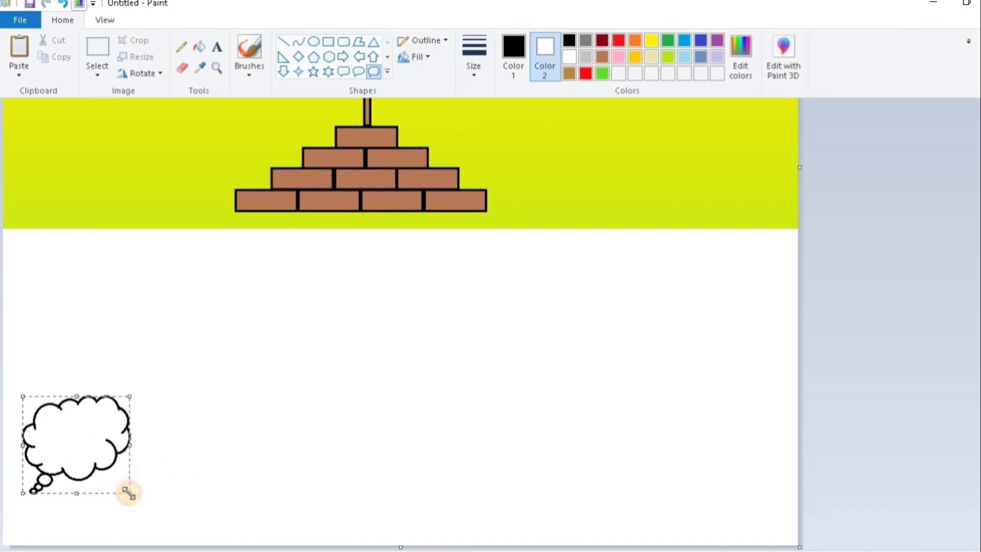
left_click_drag(84, 447, 87, 447)
Draw a horizontal black line across the white area through the first cloud, and add a second cloud adjoining its right side.
left_click(284, 42)
mouse_move(19, 436)
left_mouse_down()
mouse_move(679, 414)
mouse_move(830, 435)
left_mouse_up()
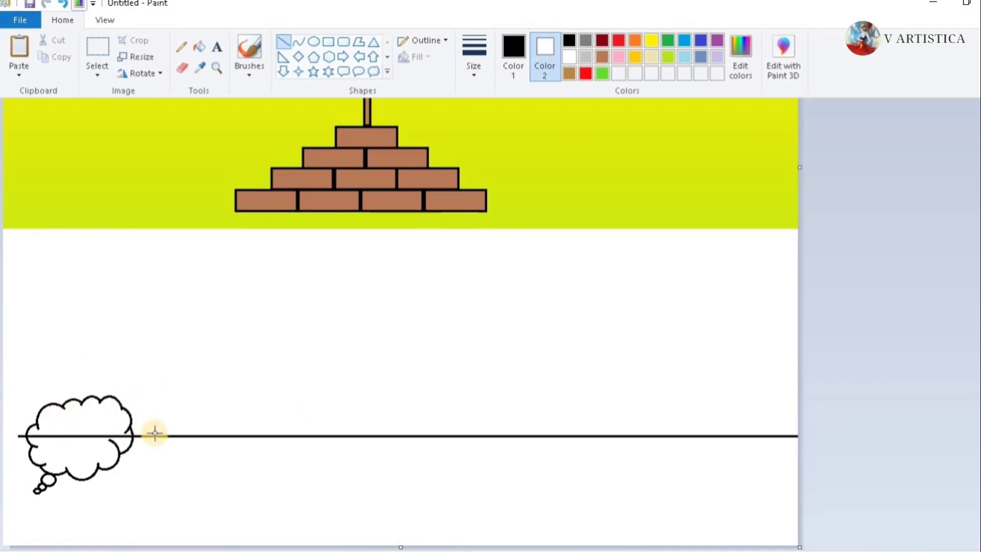
left_click(373, 72)
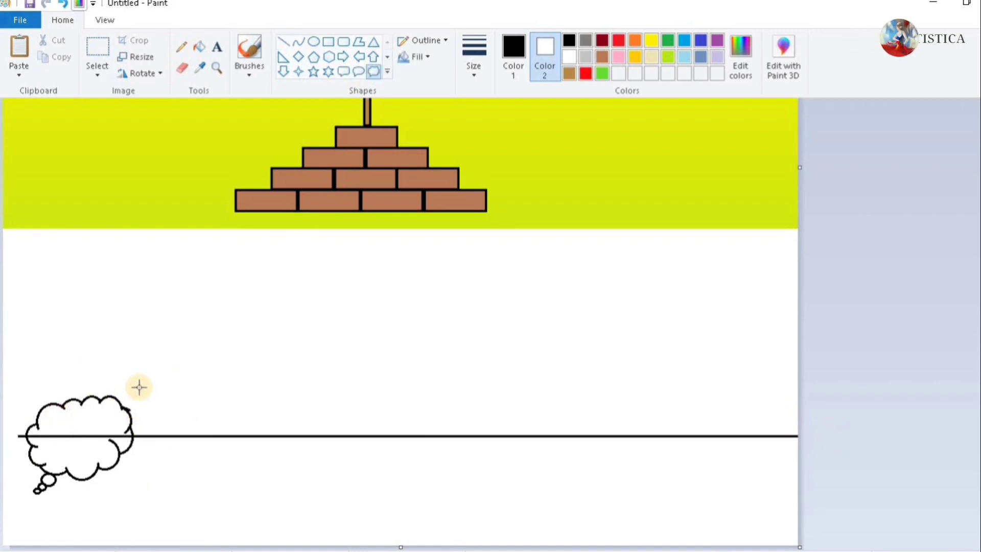
mouse_move(137, 386)
left_mouse_down()
mouse_move(276, 487)
mouse_move(230, 499)
left_mouse_up()
left_click_drag(192, 446, 181, 443)
left_click(212, 401)
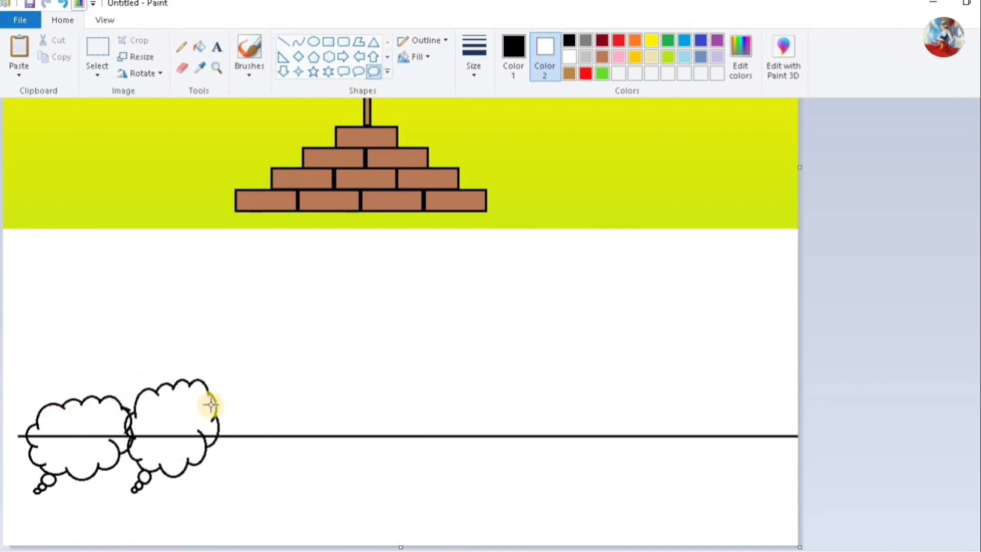
Add one large and two smaller cloud callouts along the line to the right of the second cloud.
left_click_drag(213, 394, 357, 544)
left_click_drag(291, 495, 277, 490)
mouse_move(328, 397)
left_mouse_down()
mouse_move(438, 495)
mouse_move(415, 517)
left_mouse_up()
left_click(432, 434)
mouse_move(405, 402)
left_mouse_down()
mouse_move(505, 478)
mouse_move(478, 504)
left_mouse_up()
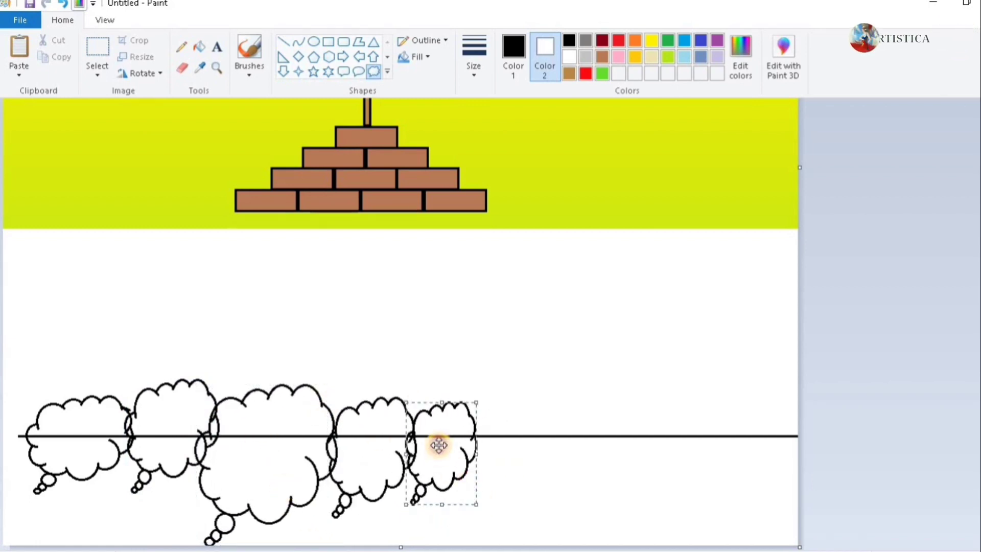
left_click_drag(439, 444, 440, 436)
Continue the row with a wide cloud and two smaller ones, ending at the canvas's right edge.
left_click(509, 442)
left_click_drag(469, 406, 640, 532)
left_click_drag(548, 457, 553, 427)
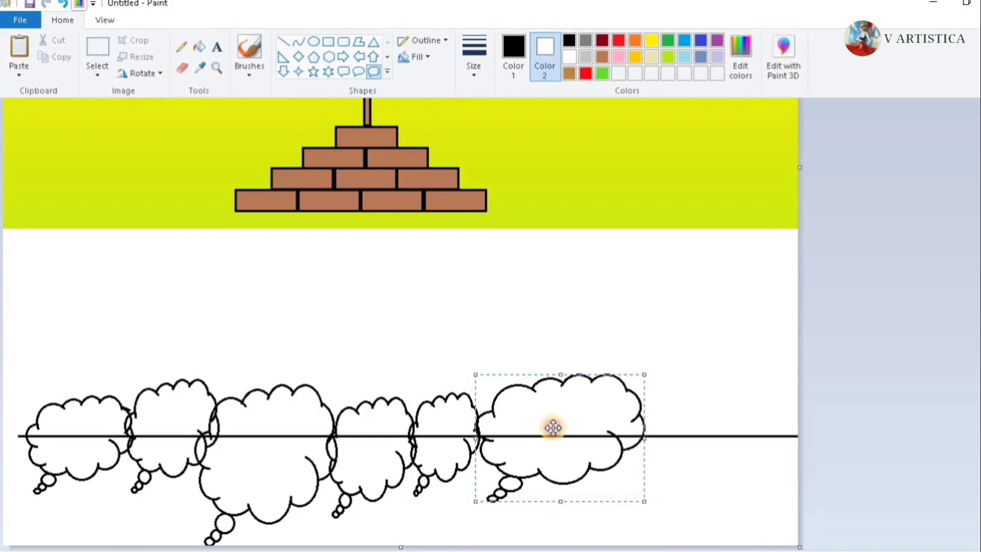
left_click(660, 417)
left_click_drag(624, 394, 710, 523)
mouse_move(708, 415)
left_mouse_down()
mouse_move(795, 486)
mouse_move(798, 542)
left_mouse_up()
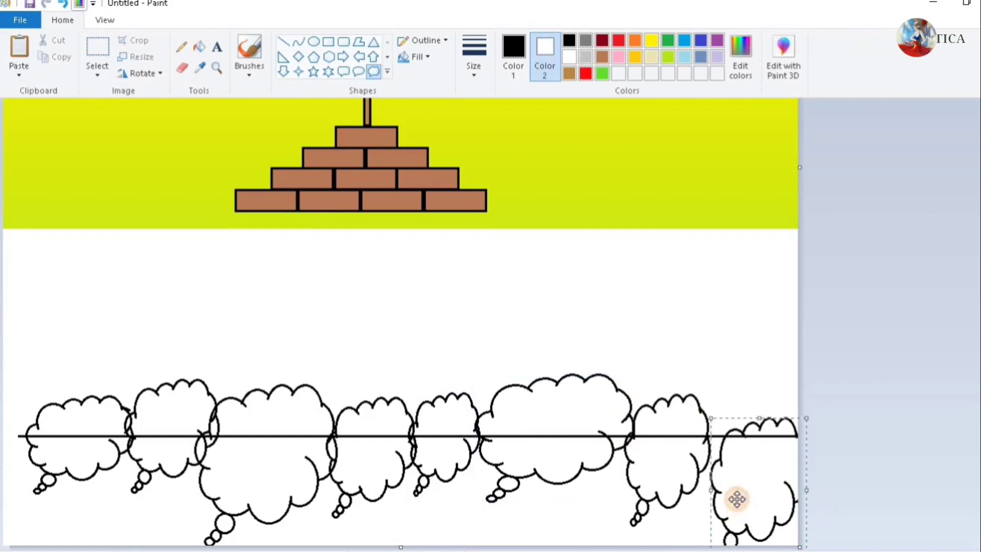
left_click_drag(737, 499, 723, 490)
left_click_drag(795, 479, 800, 479)
Add a small cloud callout at the canvas's left edge, overlapping the first cloud and partly cut off.
left_click(181, 68)
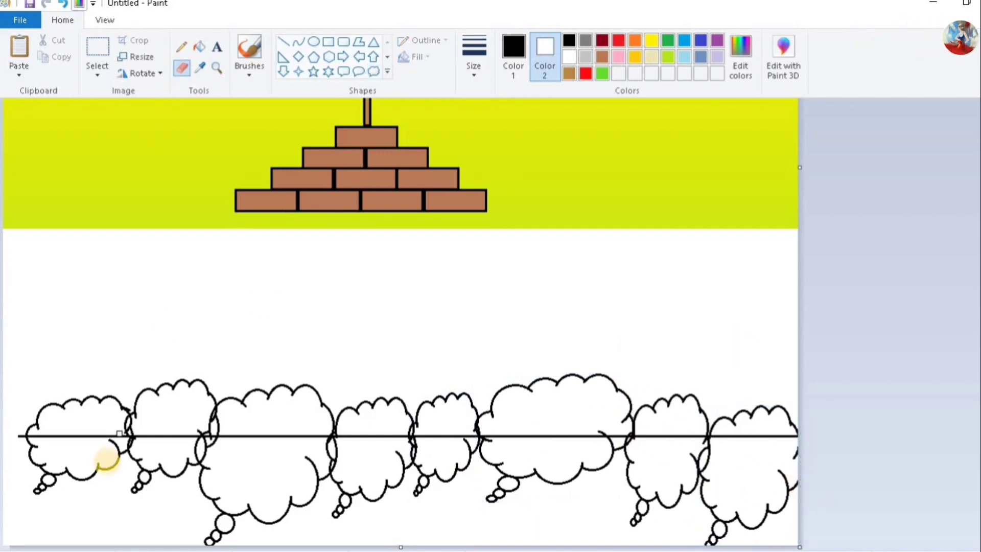
left_click_drag(8, 413, 73, 500)
left_click_drag(27, 450, 5, 457)
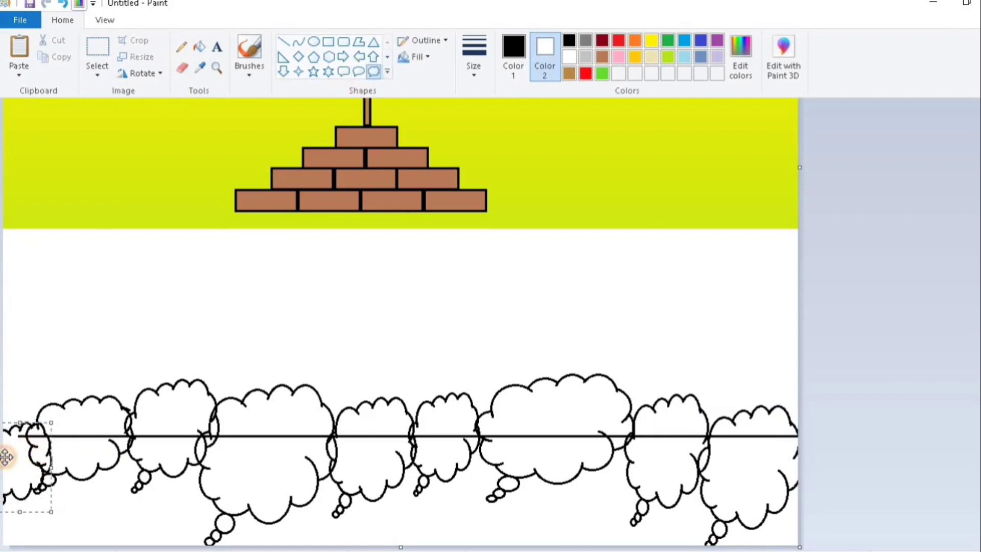
left_click(79, 458)
Erase the guide line and the lower parts of the clouds so only the upper bumps remain.
left_click(182, 68)
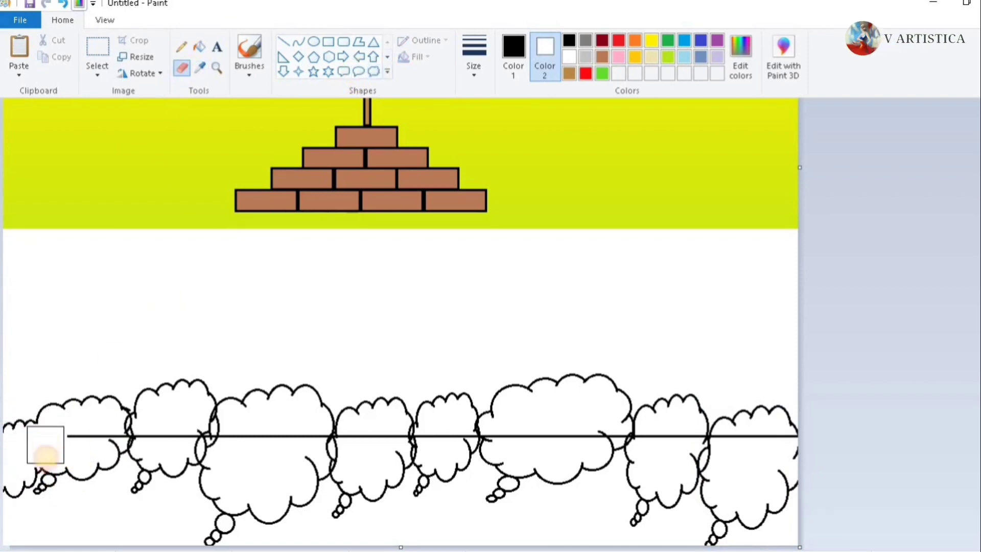
mouse_move(45, 445)
left_mouse_down()
mouse_move(114, 437)
mouse_move(114, 459)
mouse_move(182, 454)
mouse_move(258, 516)
mouse_move(211, 432)
mouse_move(370, 448)
mouse_move(418, 445)
left_mouse_up()
key("ctrl+z")
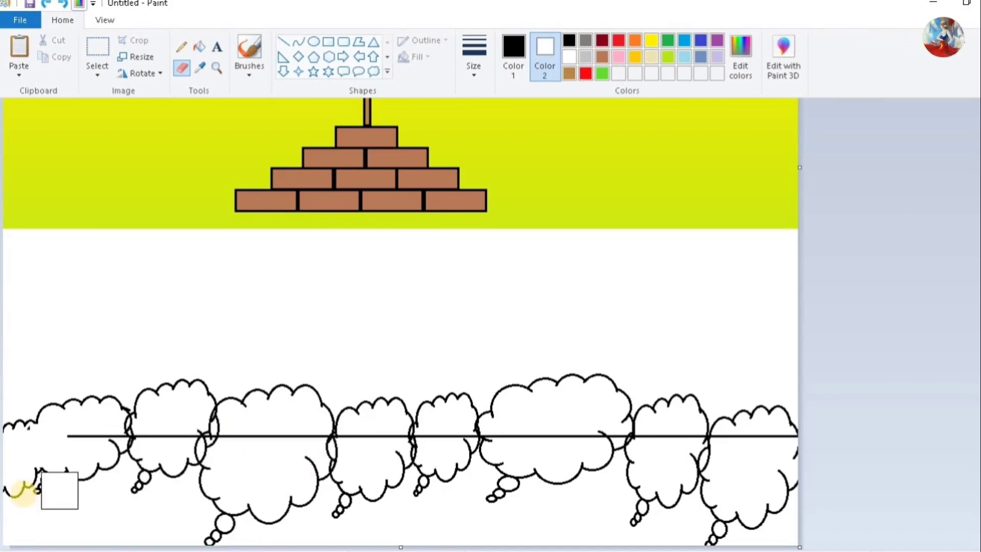
mouse_move(60, 490)
left_mouse_down()
mouse_move(100, 445)
mouse_move(44, 446)
mouse_move(72, 454)
mouse_move(219, 431)
mouse_move(322, 454)
mouse_move(583, 442)
mouse_move(607, 455)
mouse_move(652, 445)
mouse_move(693, 457)
mouse_move(773, 453)
mouse_move(781, 514)
mouse_move(717, 488)
mouse_move(638, 517)
mouse_move(566, 461)
mouse_move(311, 517)
mouse_move(204, 520)
mouse_move(203, 484)
mouse_move(134, 485)
left_mouse_up()
Draw a straight black base line under the row of bumps across the full canvas width.
left_click(283, 41)
left_click_drag(5, 432, 804, 434)
left_click_drag(5, 431, 1, 433)
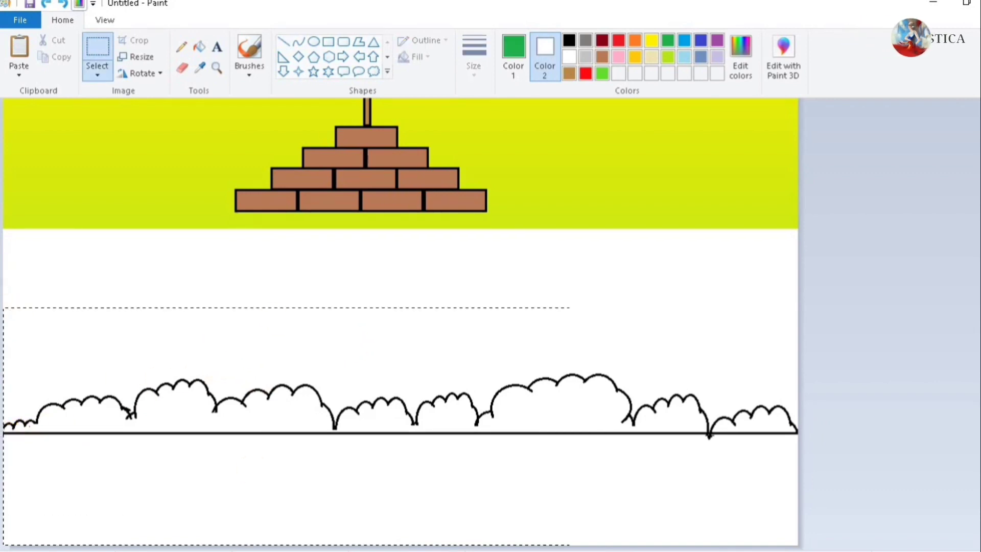
Duplicate the whole bush outline row and place the copy slightly below the original, overlapping it.
left_click_drag(569, 544, 798, 545)
left_click(67, 58)
left_click(19, 47)
left_click_drag(342, 143, 344, 375)
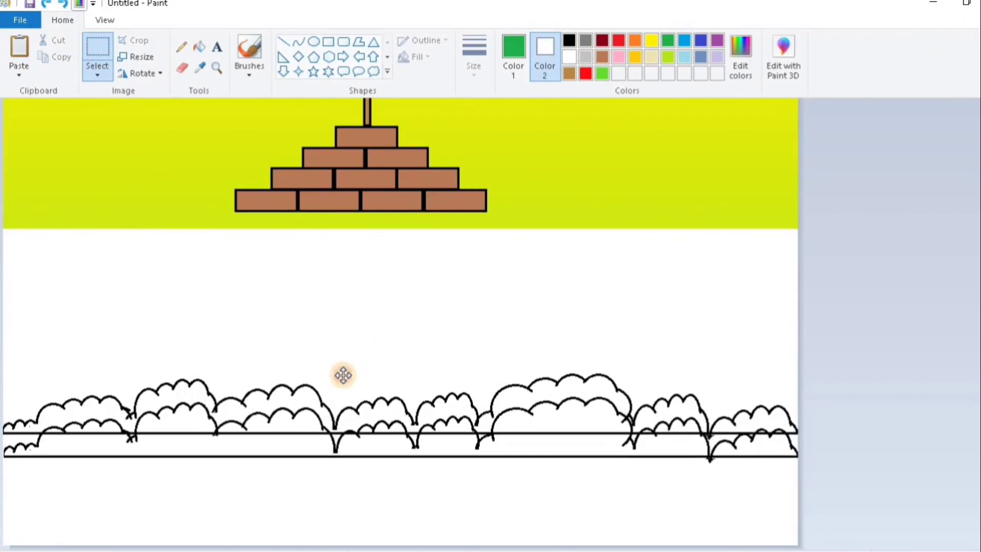
left_click(456, 203)
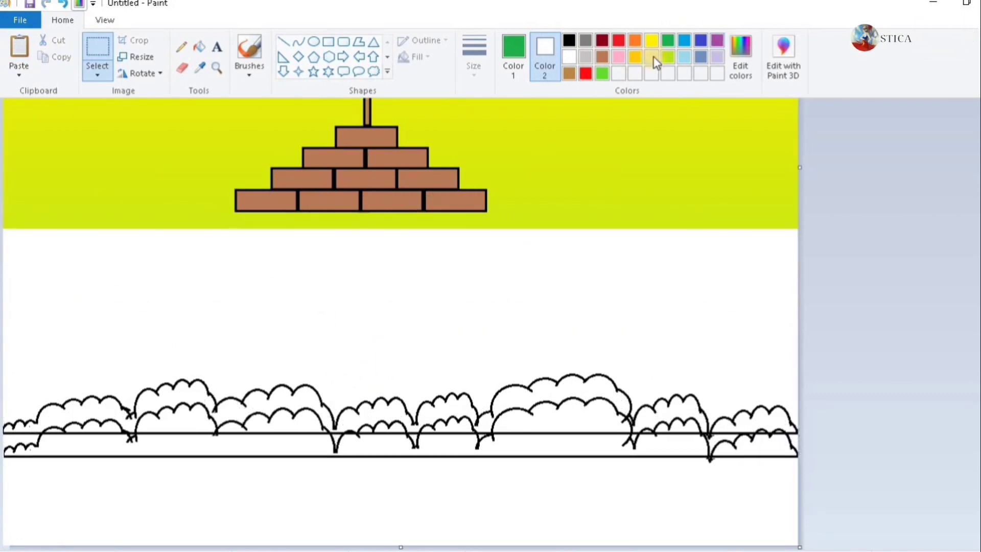
Fill the inner bumps of the bushes above the upper base line with green, undoing any recolored outlines.
left_click(199, 46)
left_click(173, 420)
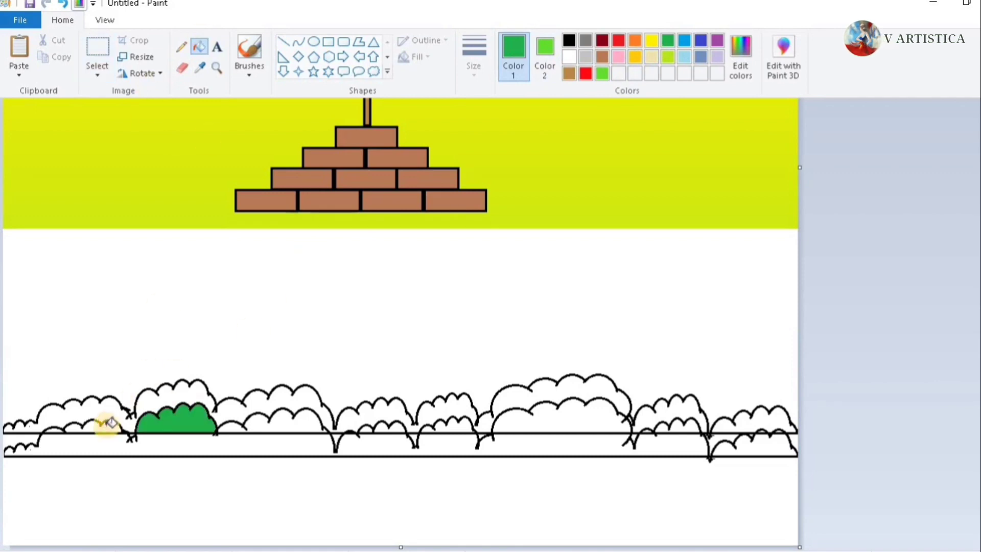
left_click(92, 426)
left_click(230, 427)
left_click(286, 422)
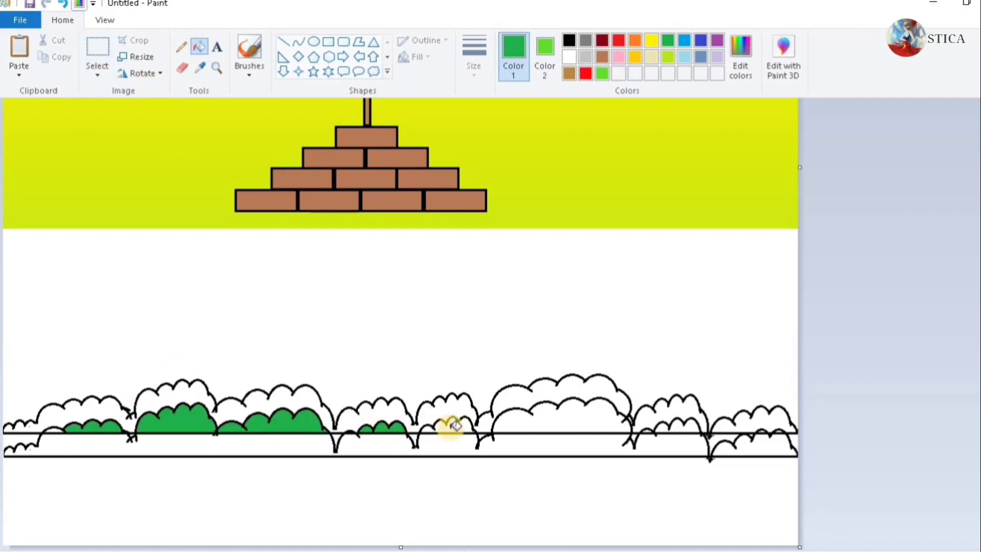
left_click(454, 425)
left_click(562, 421)
left_click(682, 427)
left_click(768, 428)
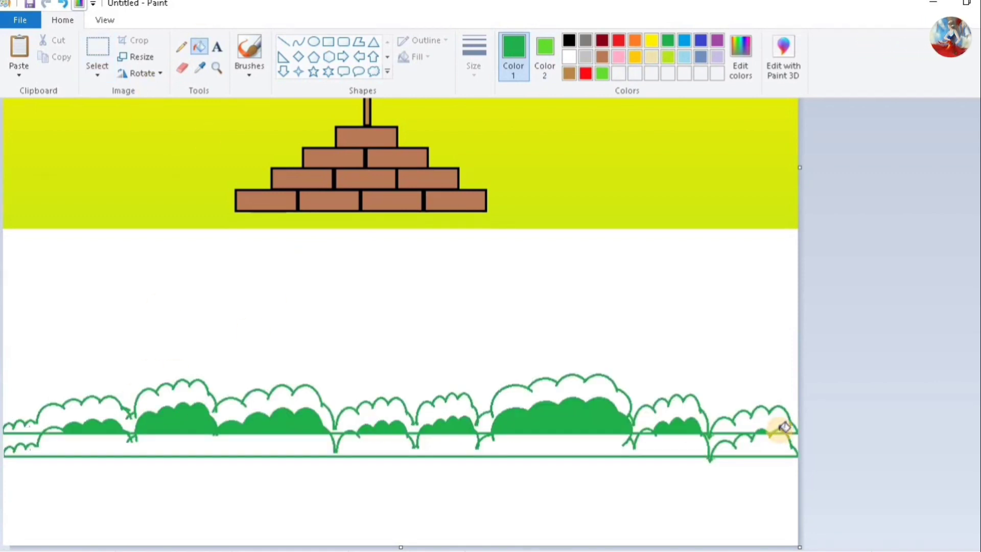
key("ctrl+z")
left_click(781, 429)
key("ctrl+z")
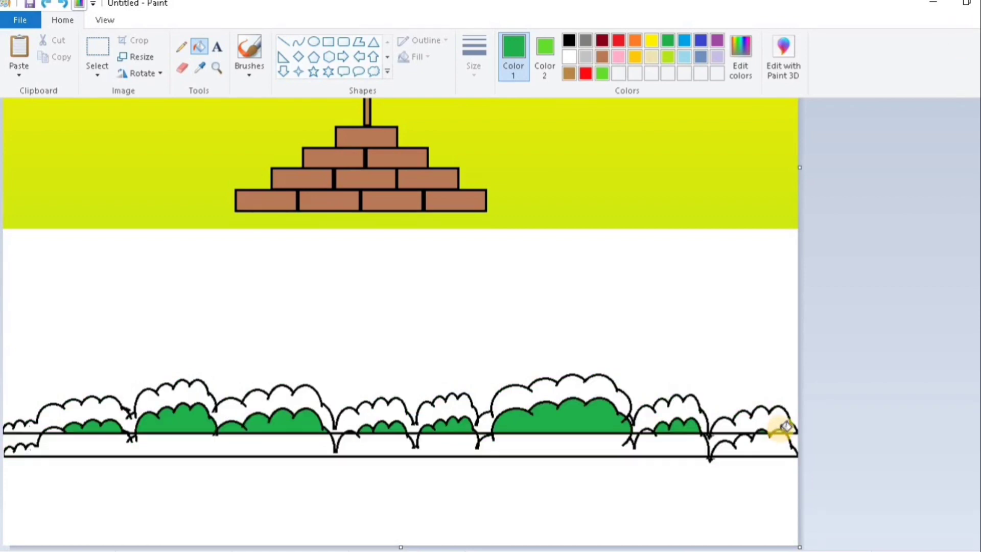
Fill the outer bumps of the bushes above the base line with lime.
left_click(89, 403)
left_click(669, 406)
left_click(744, 416)
Set Color 2 to white and erase the leftover duplicate outlines below the bushes' base line.
left_click(182, 68)
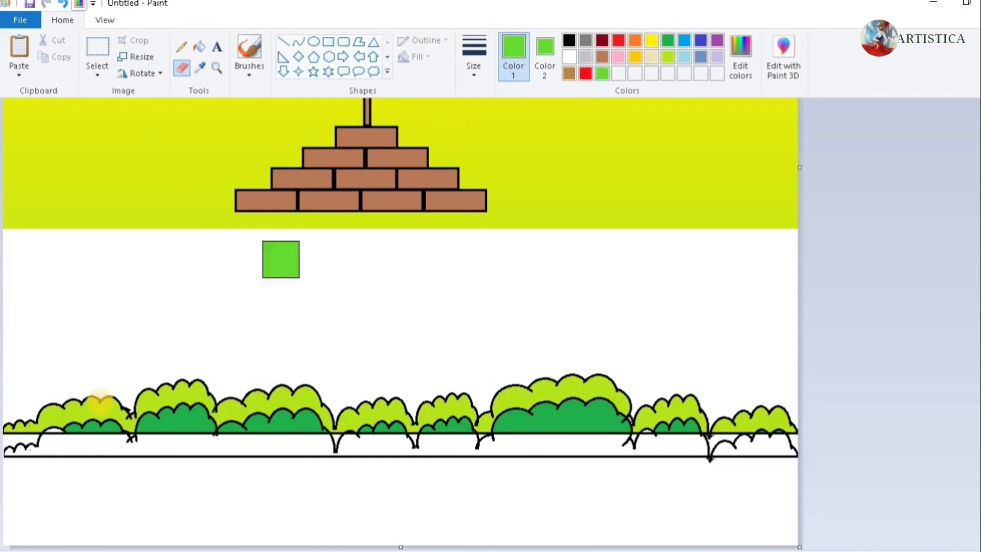
left_click(199, 46)
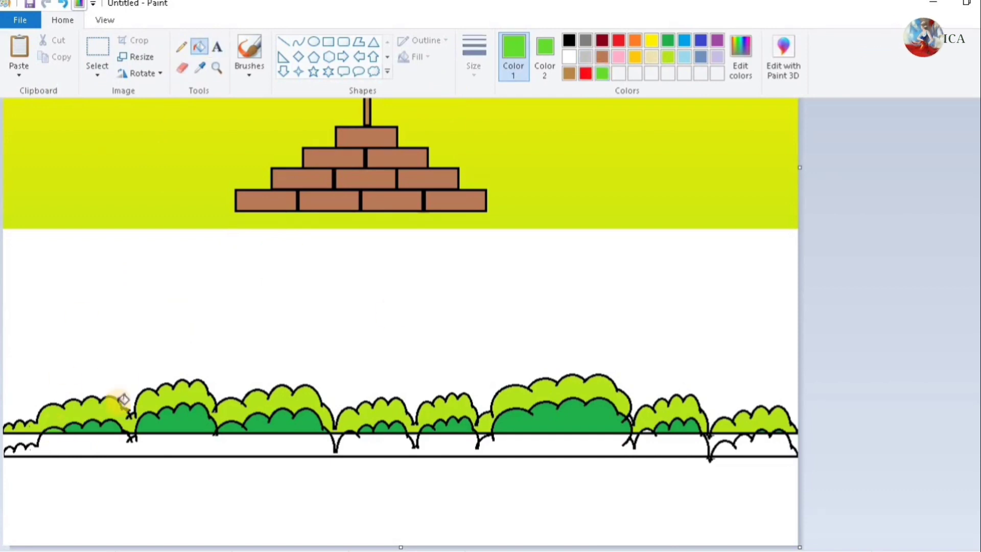
left_click(182, 68)
left_click(545, 55)
left_click(569, 56)
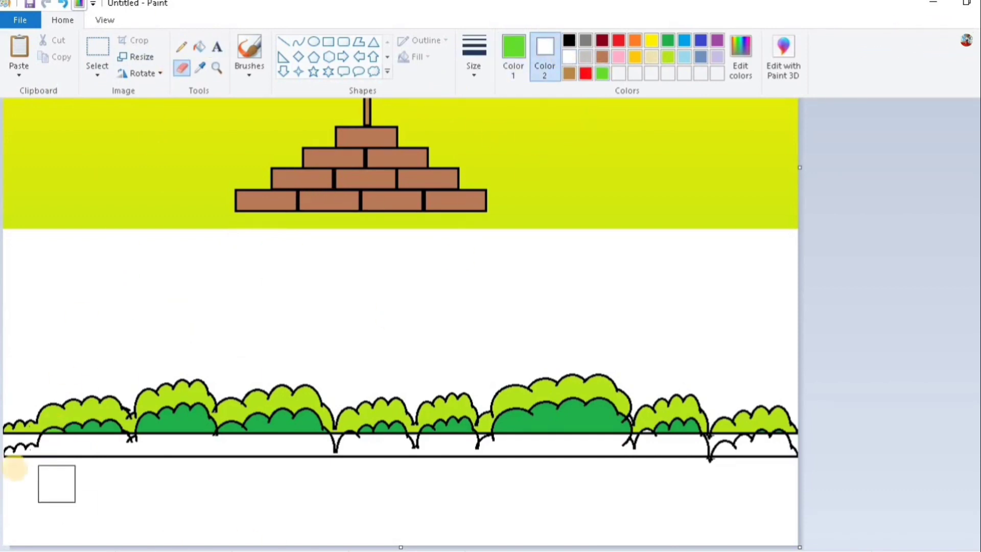
mouse_move(32, 461)
left_mouse_down()
mouse_move(342, 452)
mouse_move(361, 468)
mouse_move(423, 460)
mouse_move(416, 453)
mouse_move(485, 457)
mouse_move(494, 473)
mouse_move(637, 454)
mouse_move(667, 471)
mouse_move(705, 452)
left_mouse_up()
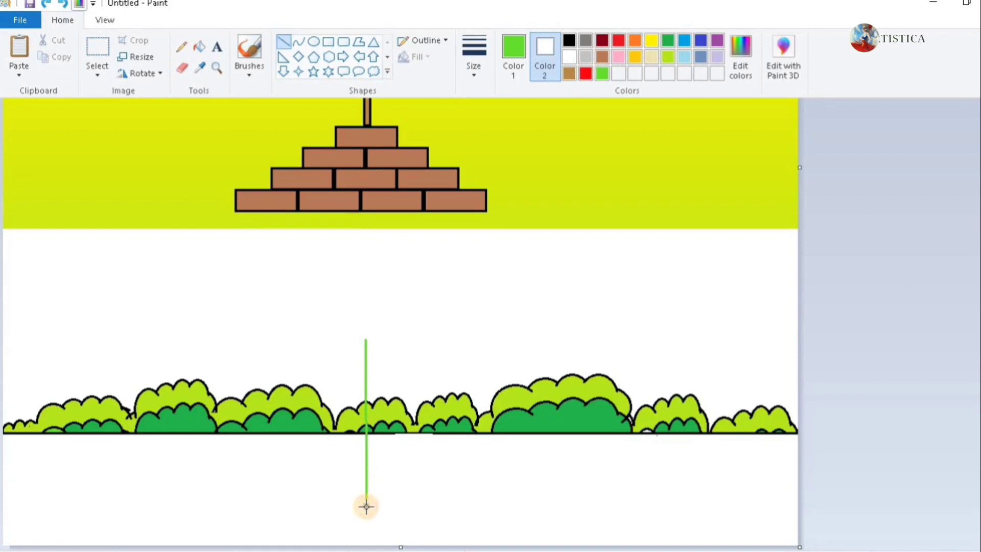
Split the bush row with a thick white vertical line in line with the flagpole.
left_click(569, 56)
left_click(473, 58)
left_click(503, 191)
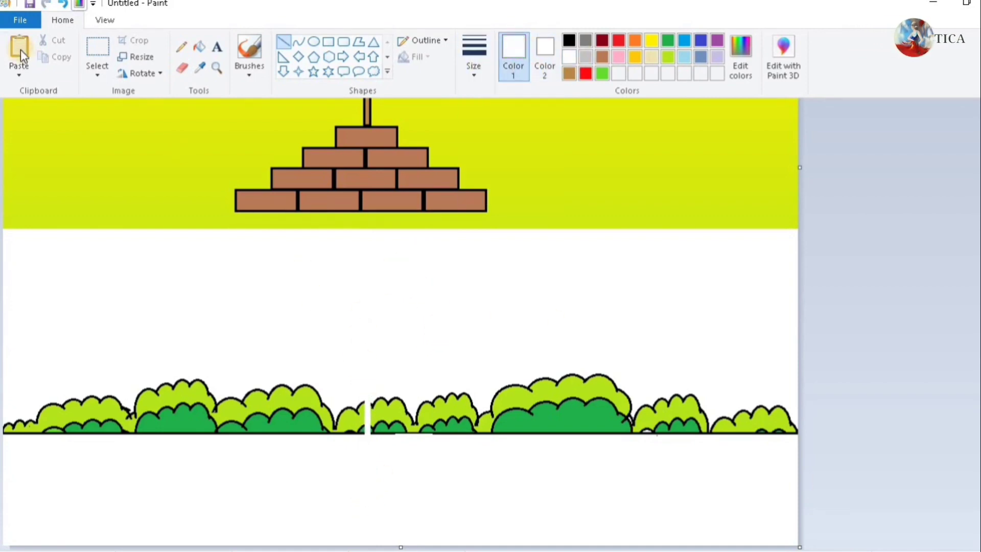
Move the left part of the bush row to the horizon left of the pole and the remaining part to its right.
left_click(97, 51)
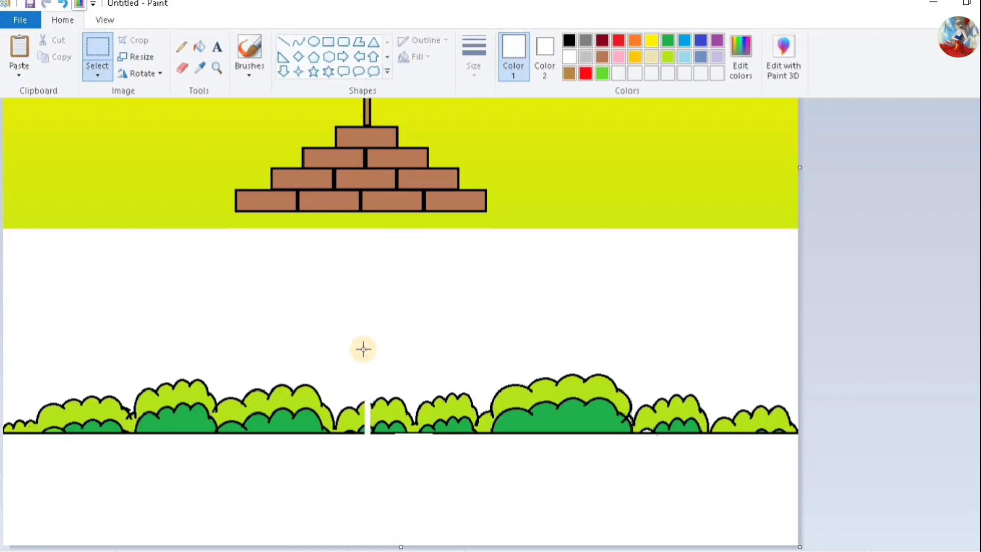
left_click_drag(367, 339, 4, 514)
key("ctrl+x")
key("ctrl+v")
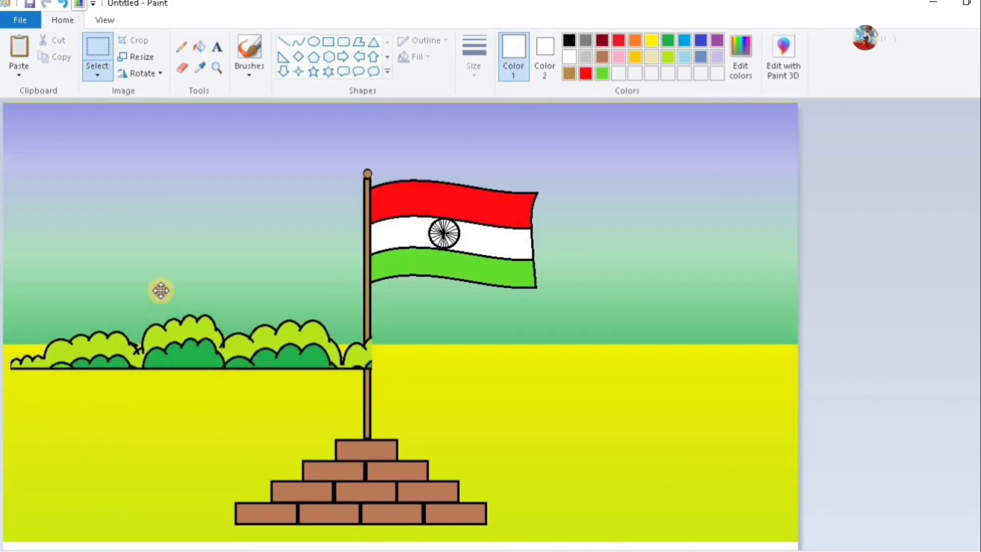
left_click_drag(160, 289, 155, 275)
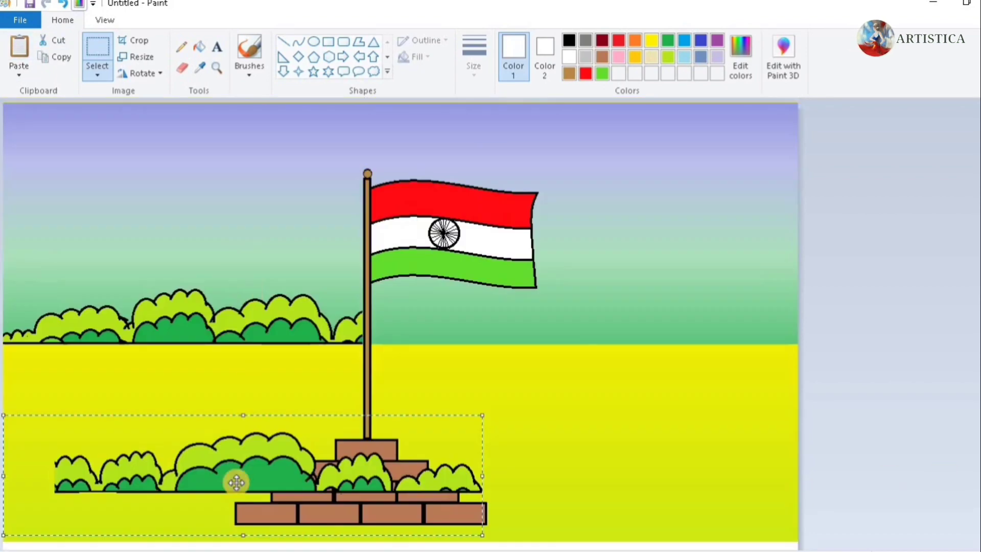
left_click_drag(236, 482, 552, 310)
left_click(697, 473)
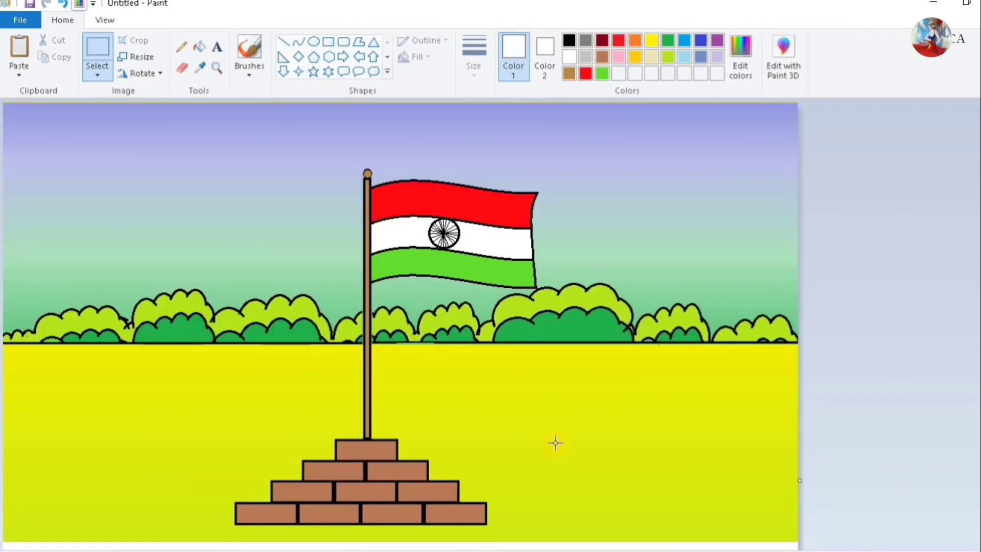
Spray a black shadow along the ground under the full width of the brick base with the Airbrush.
left_click(249, 76)
left_click(252, 94)
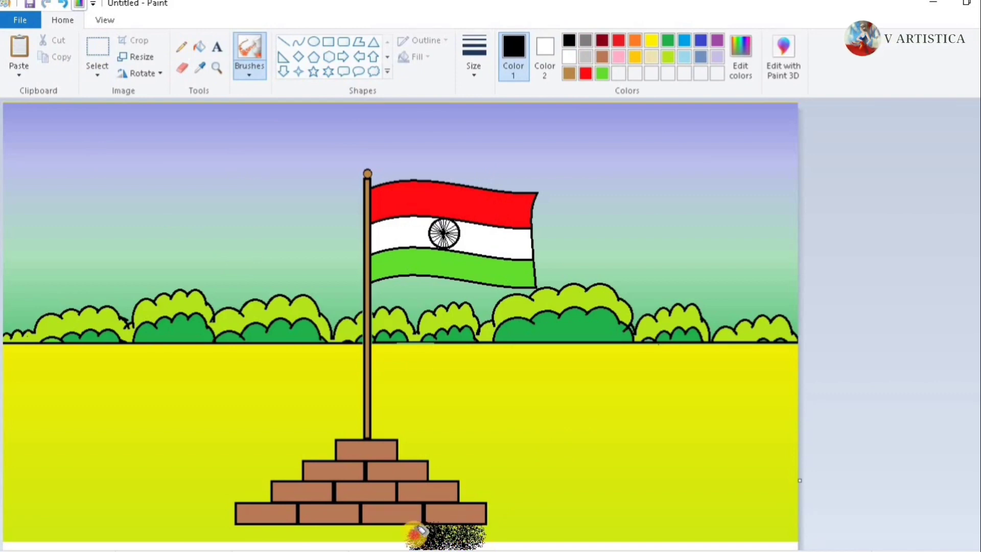
left_click_drag(420, 530, 362, 536)
mouse_move(246, 536)
left_mouse_down()
mouse_move(388, 532)
mouse_move(245, 535)
mouse_move(391, 534)
left_mouse_up()
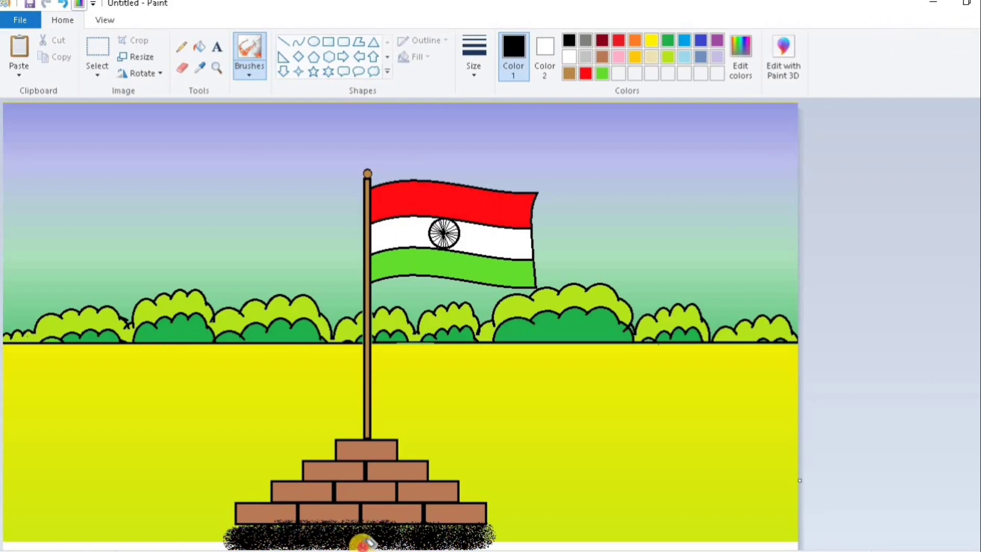
Shrink the canvas to cut off the blank white area below the yellow ground and align its right edge with the scene.
scroll(652, 545, "down", 5)
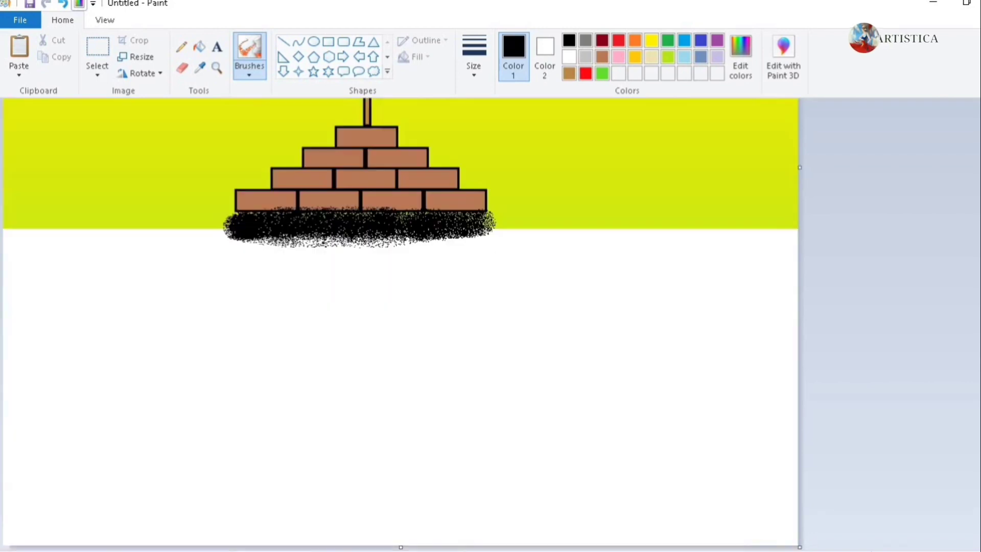
left_click_drag(800, 545, 802, 235)
left_click_drag(803, 322, 799, 331)
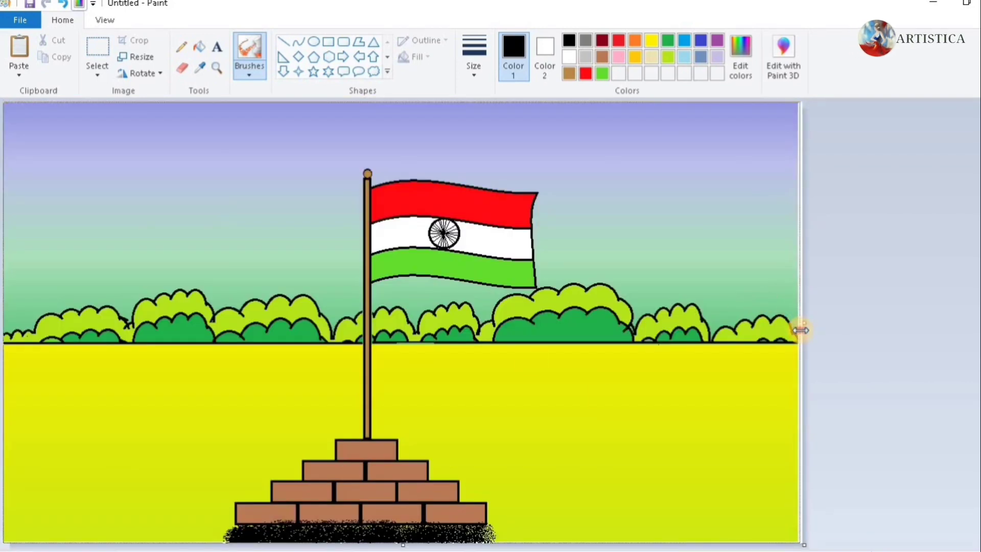
Add the text "HAPPY" at size 36 on the yellow ground to the right of the pole, just below the horizon.
left_click(217, 47)
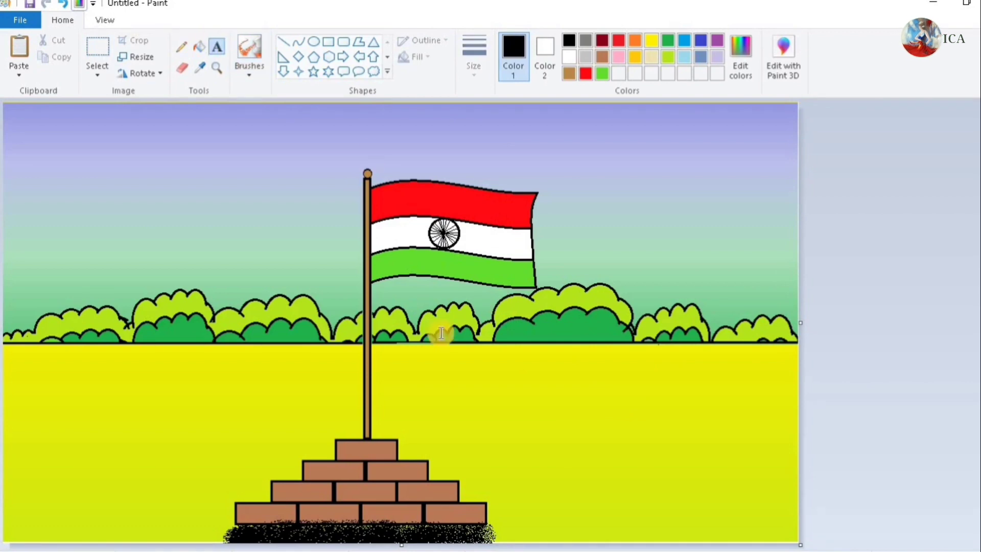
left_click_drag(448, 365, 705, 437)
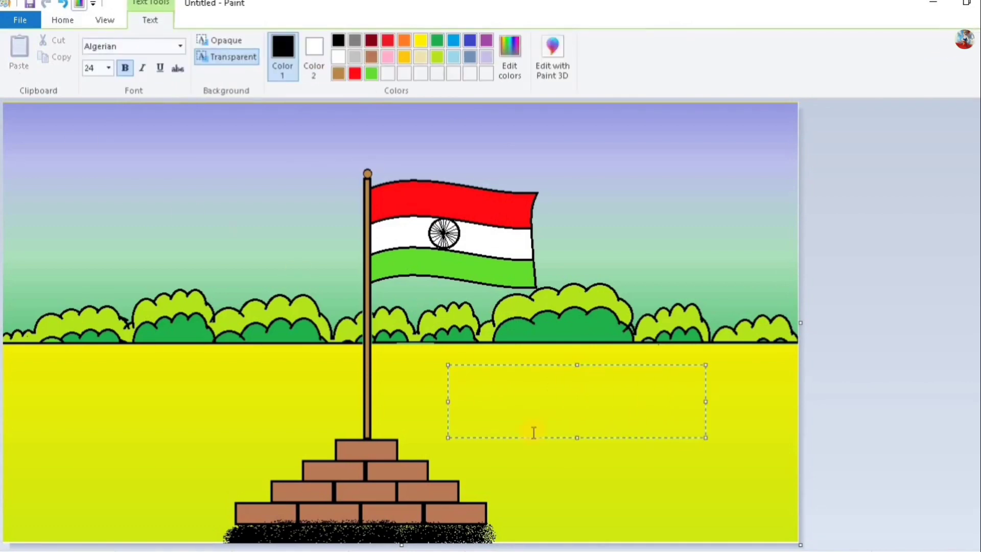
mouse_move(527, 364)
left_mouse_down()
mouse_move(559, 375)
mouse_move(483, 391)
left_mouse_up()
left_click(109, 69)
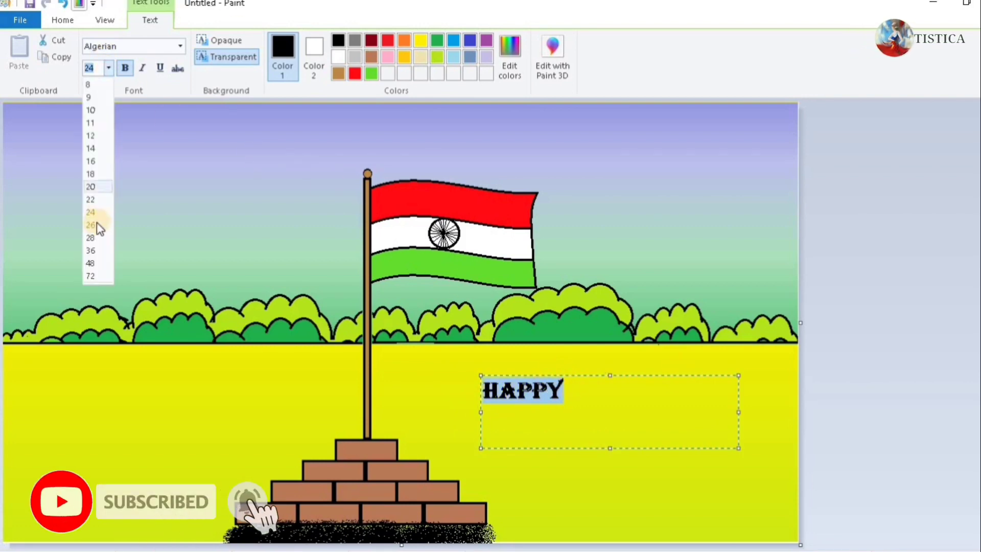
left_click(98, 243)
left_click(109, 68)
left_click(91, 244)
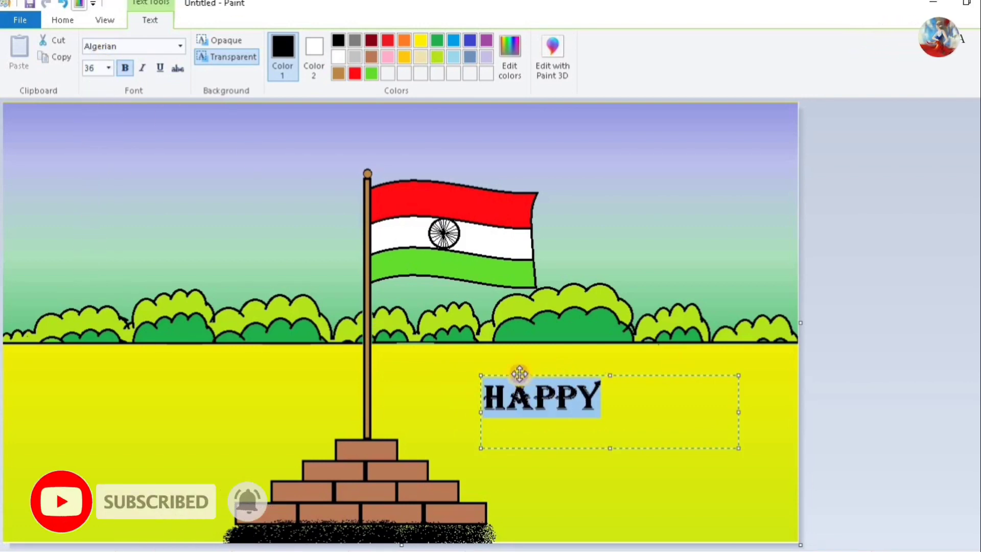
left_click_drag(519, 374, 514, 366)
left_click(431, 363)
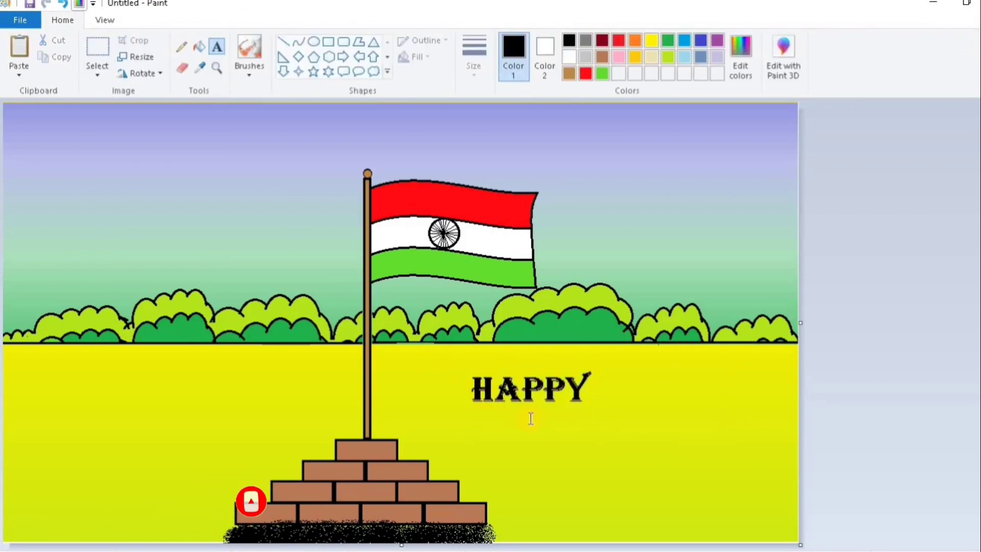
Add the text "REPUBLIC" below "HAPPY", offset to its right.
left_click_drag(732, 487, 801, 490)
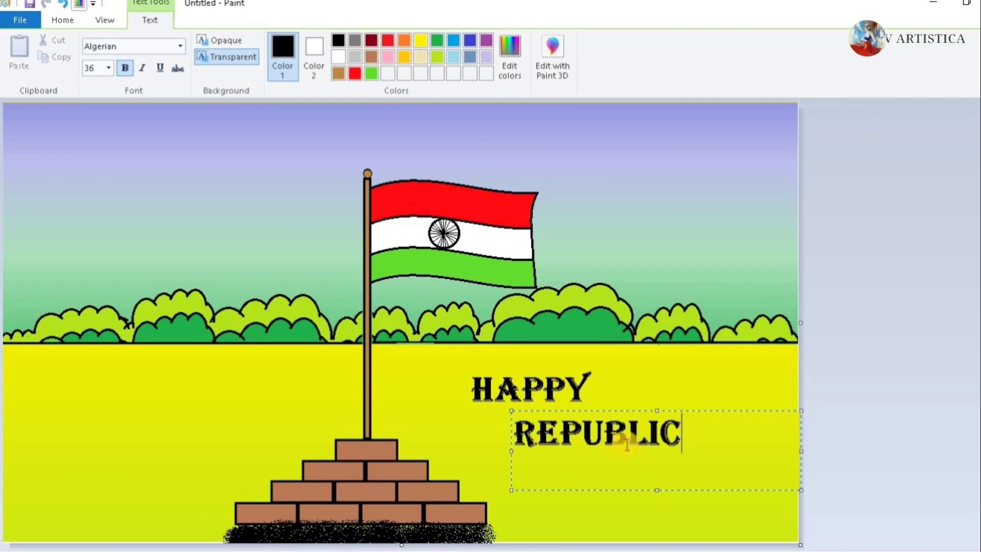
left_click_drag(632, 409, 632, 418)
mouse_move(564, 418)
left_mouse_down()
mouse_move(596, 422)
mouse_move(602, 411)
mouse_move(578, 414)
left_mouse_up()
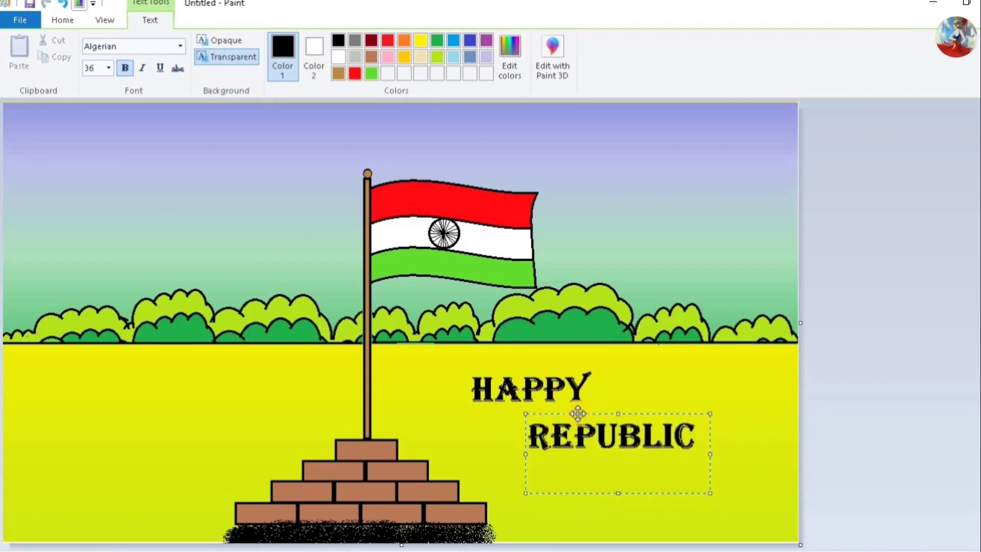
Add the text "DAY" below "REPUBLIC", offset to its right, to finish the stepped greeting.
left_click(659, 502)
left_click_drag(824, 539, 823, 538)
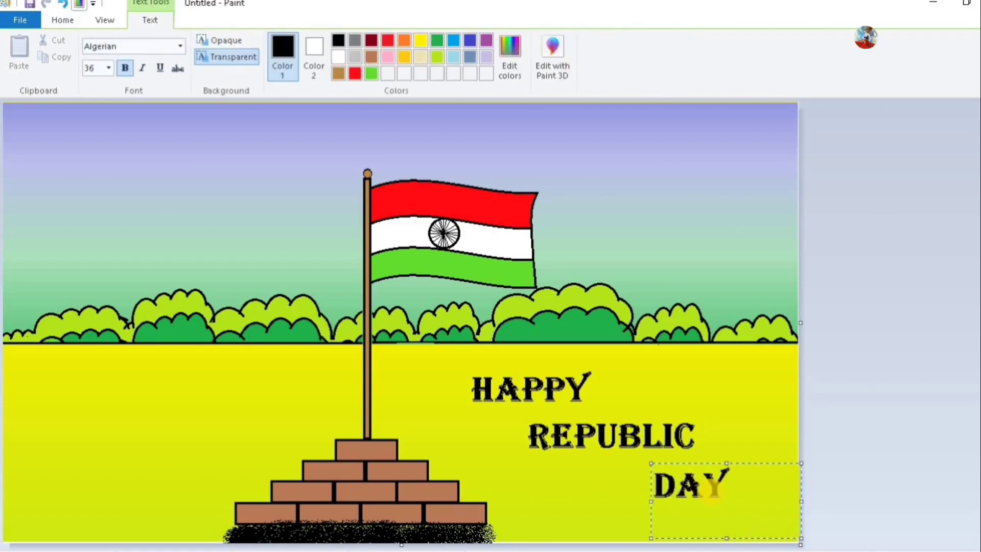
left_click_drag(799, 503, 774, 503)
mouse_move(683, 464)
left_mouse_down()
mouse_move(689, 455)
mouse_move(694, 464)
left_mouse_up()
left_click(630, 380)
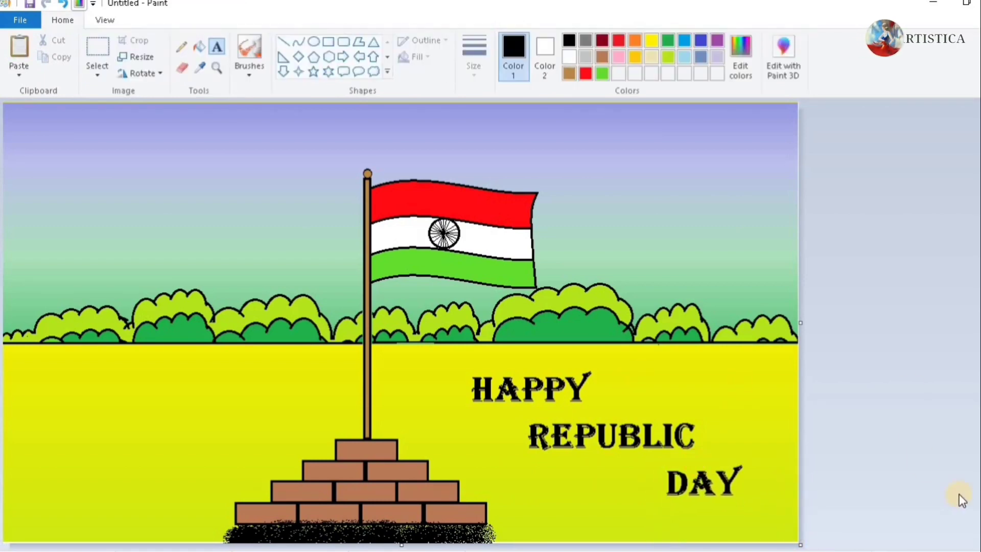
Shorten the canvas from below so it ends just under the brick base, leaving only a thin strip of the shadow.
left_click_drag(799, 545, 795, 530)
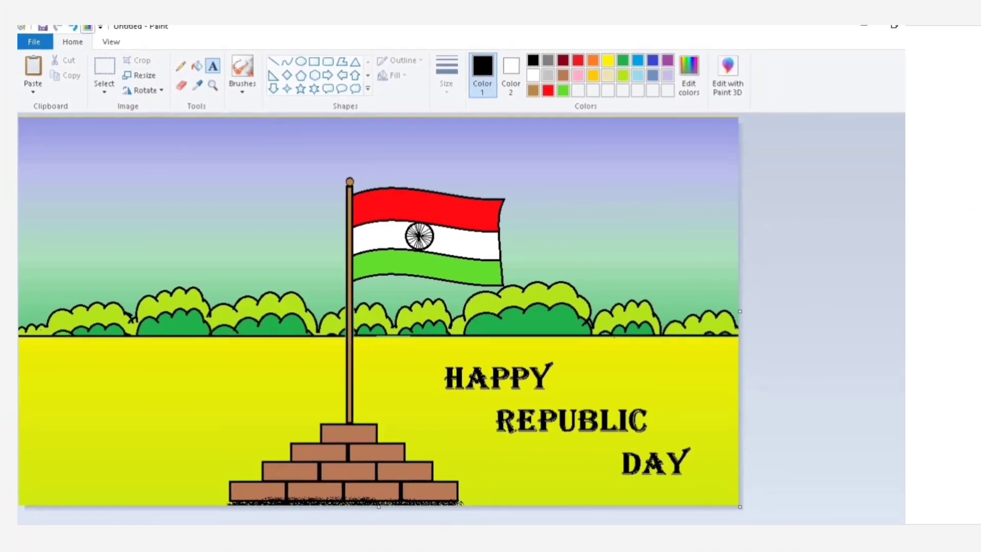